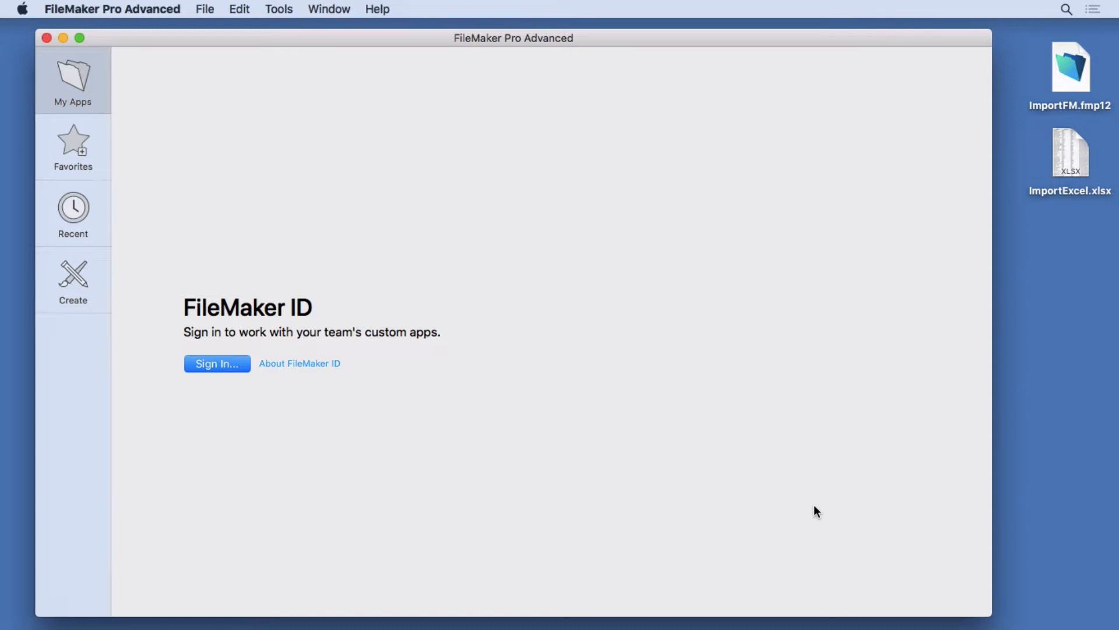
- Create a new app from the Contacts starter template and save it as Contacts.fmp12 on the Desktop
left_click(83, 284)
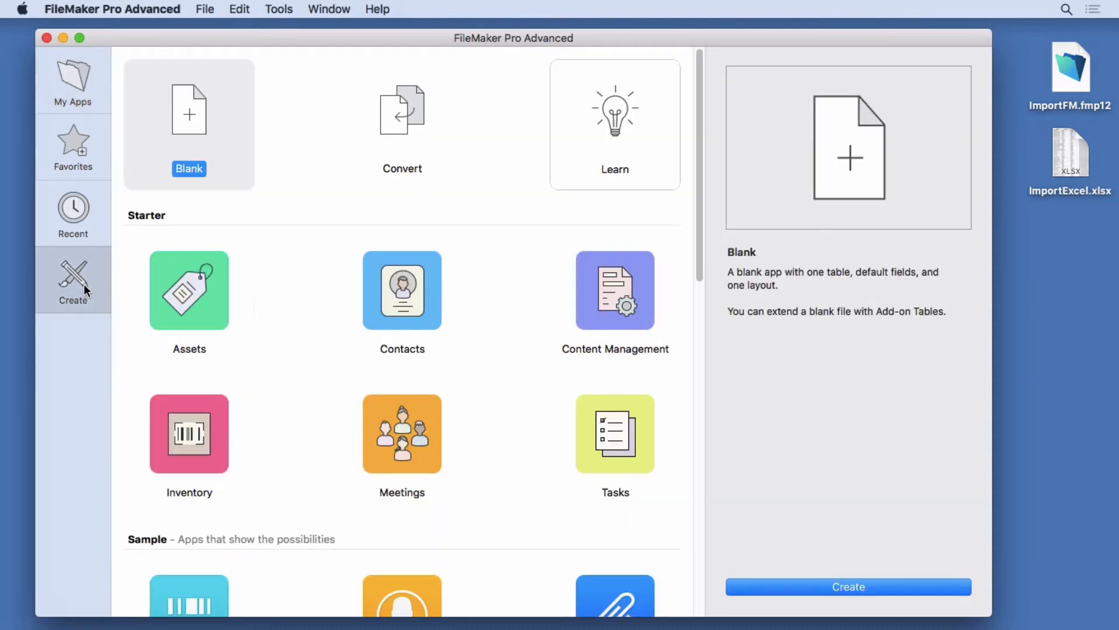
left_click(404, 317)
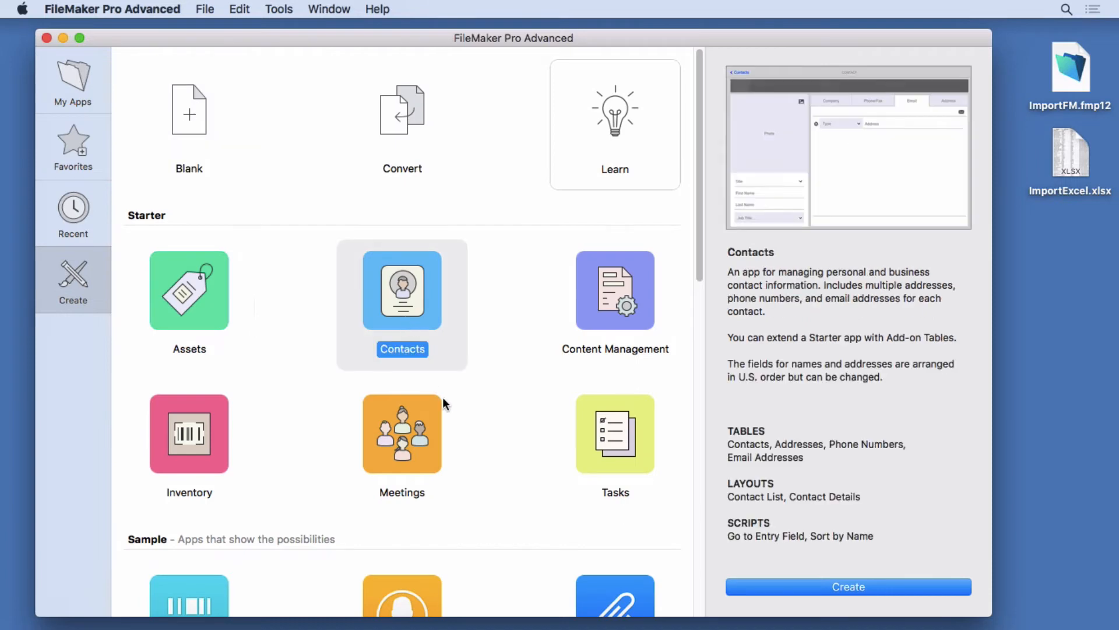
left_click(758, 587)
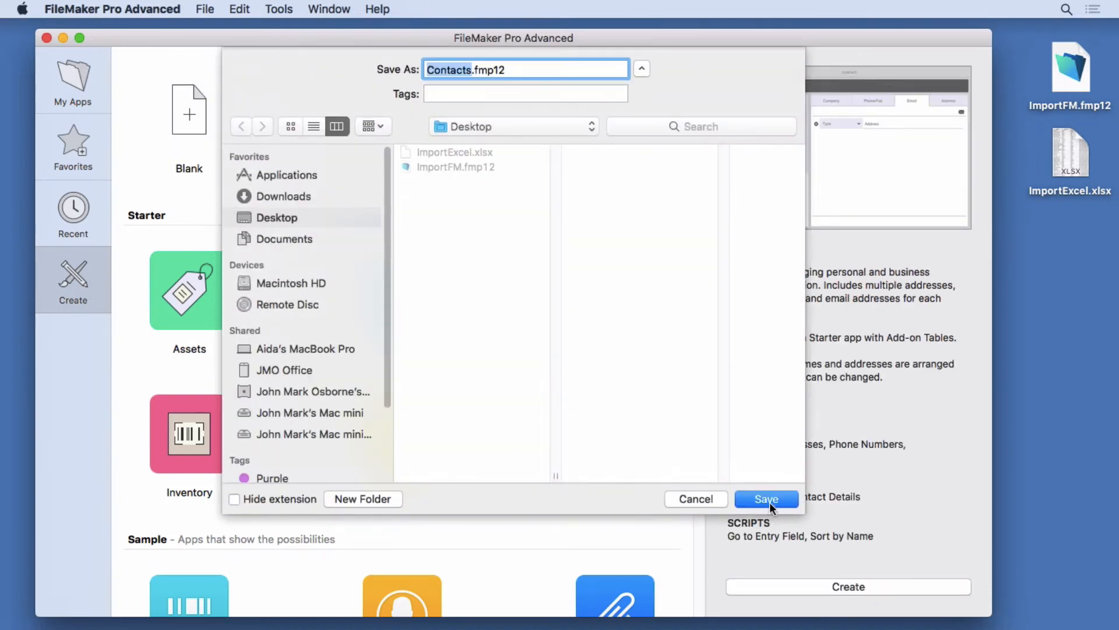
left_click(762, 499)
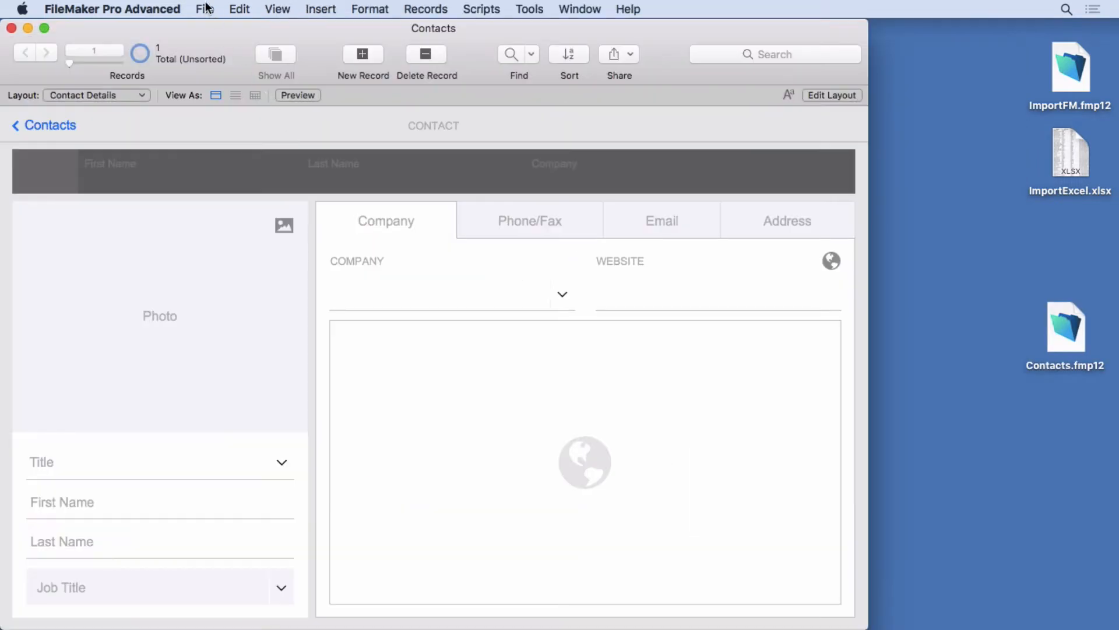
- Start importing records from a file and select ImportFM.fmp12 on the Desktop as the source
left_click(205, 9)
mouse_move(357, 290)
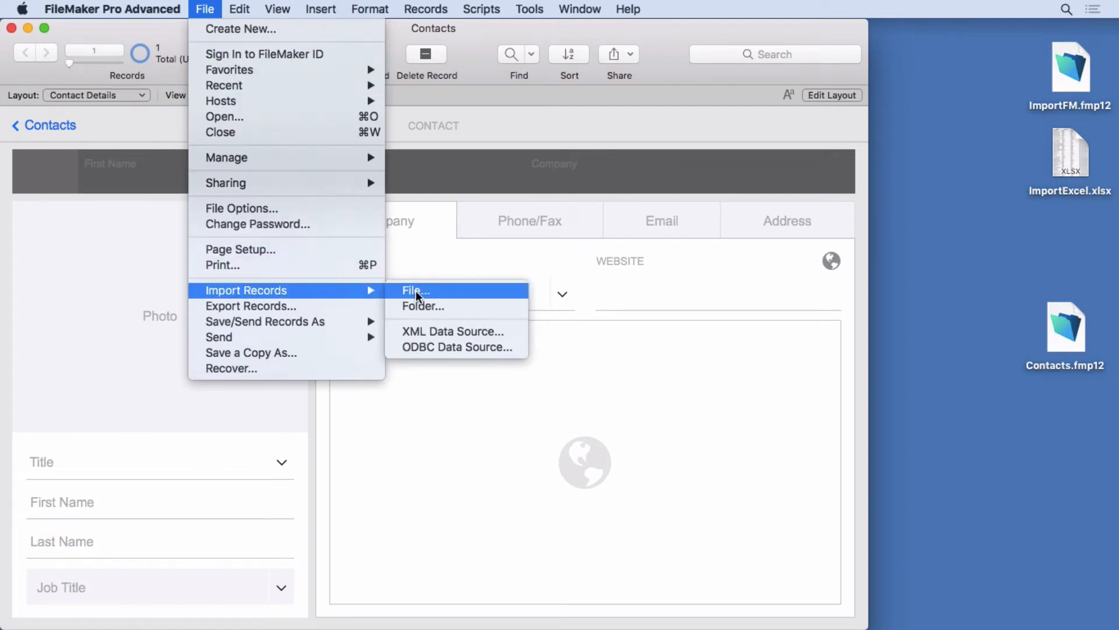
left_click(446, 294)
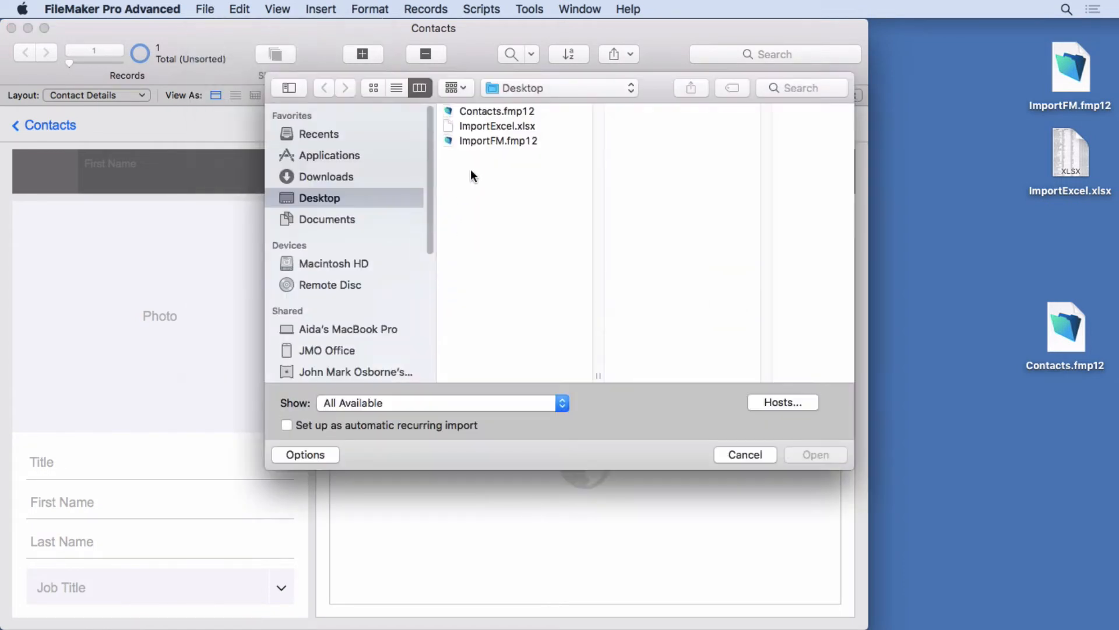
left_click(482, 141)
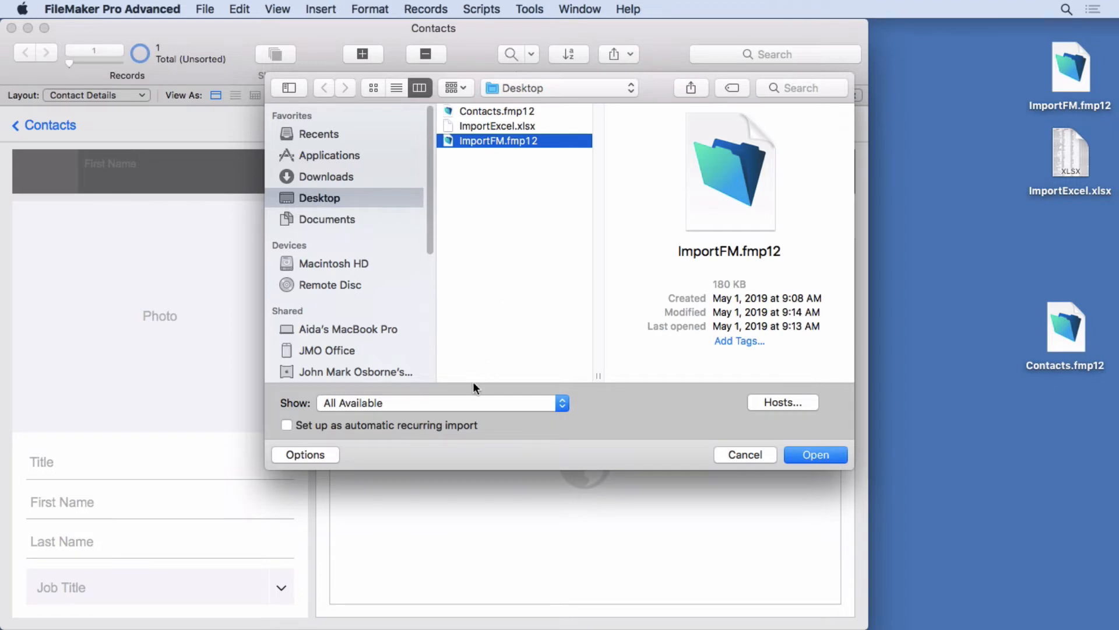
left_click(426, 402)
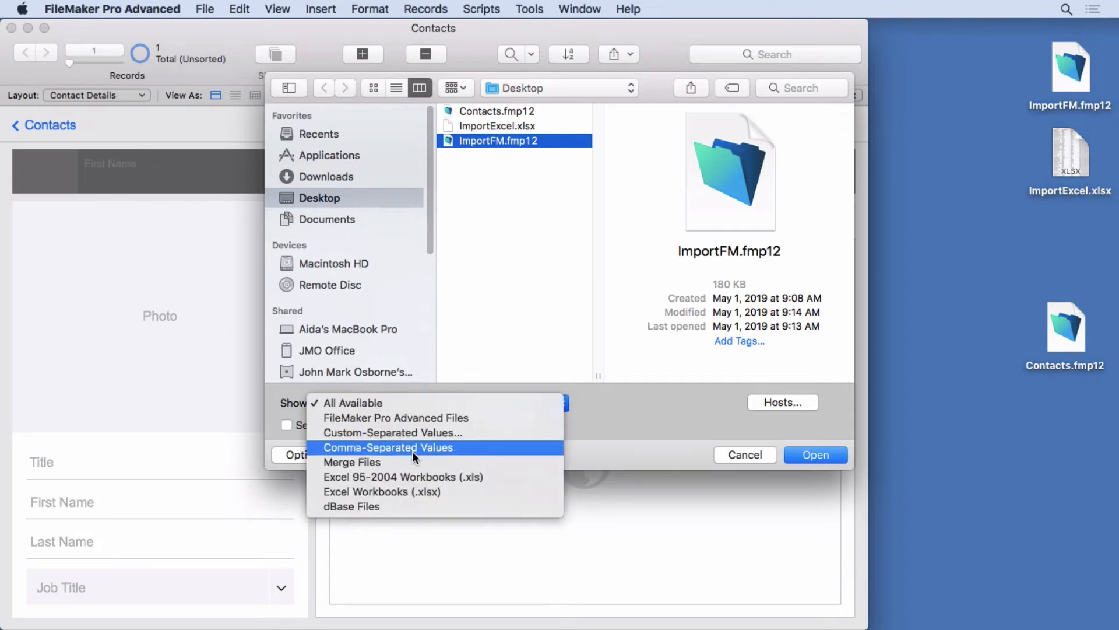
left_click(410, 433)
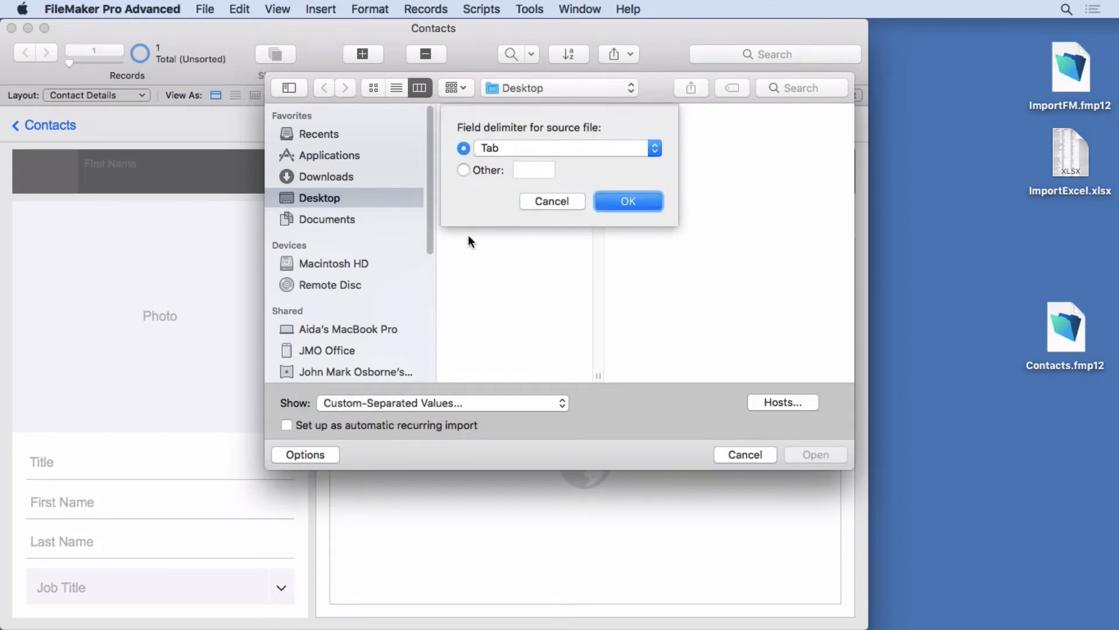
left_click(516, 147)
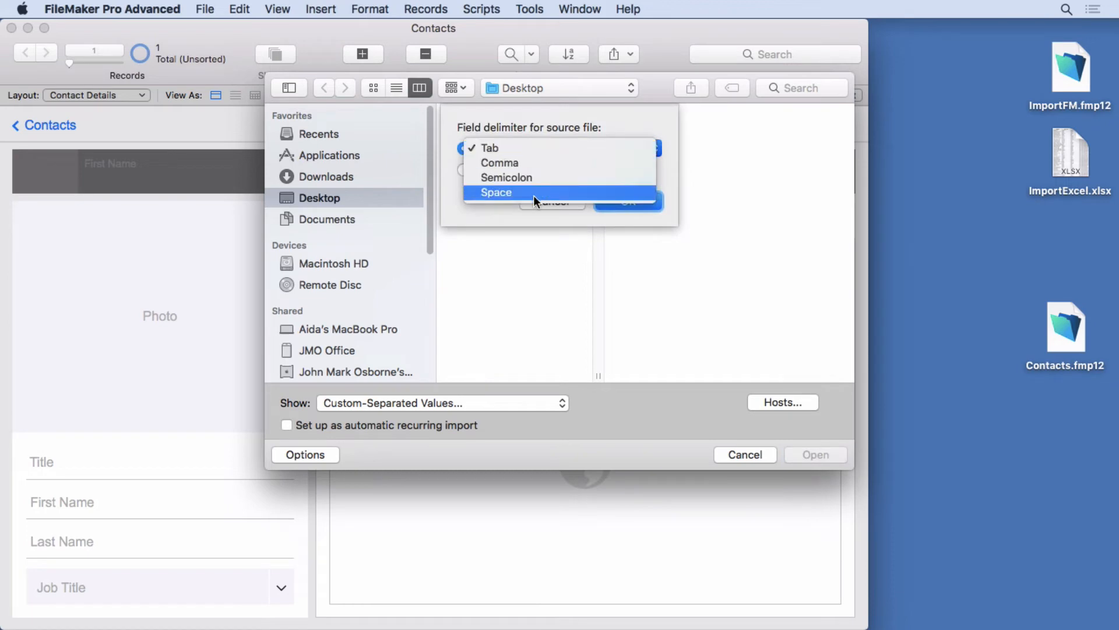
left_click(465, 170)
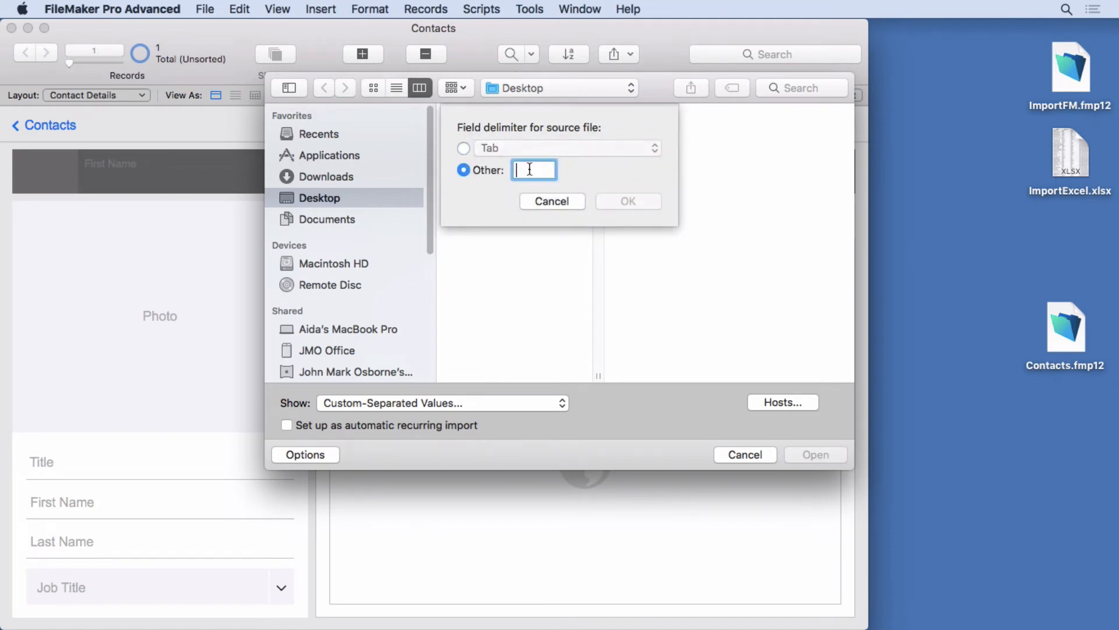
left_click(536, 203)
- Filter the file list to FileMaker Pro Advanced Files and open ImportFM.fmp12 as the import source
left_click(412, 403)
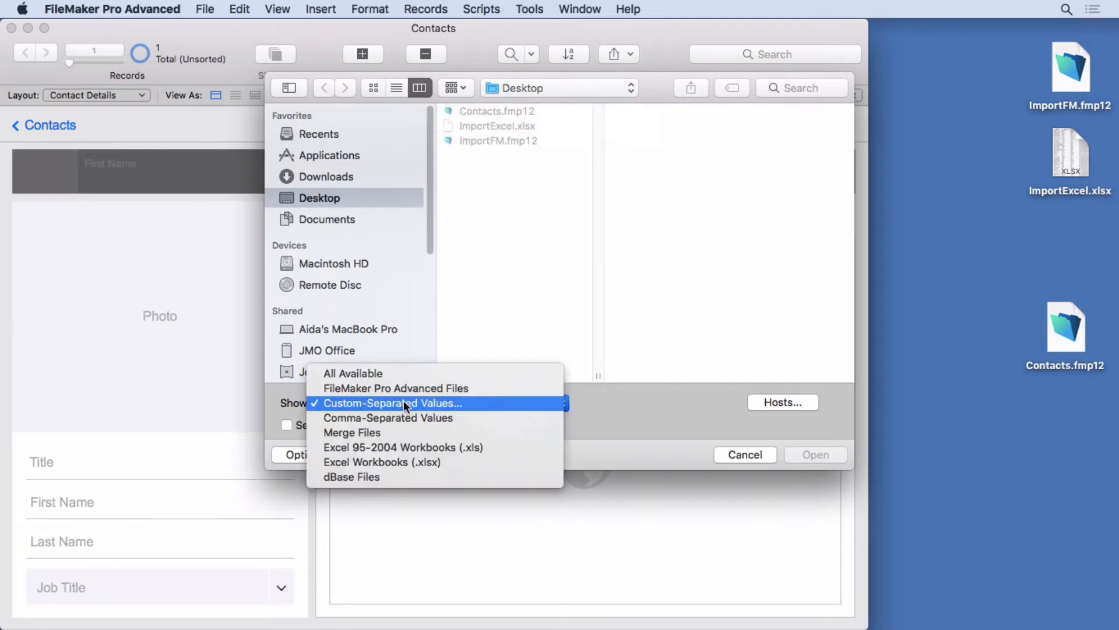
left_click(408, 390)
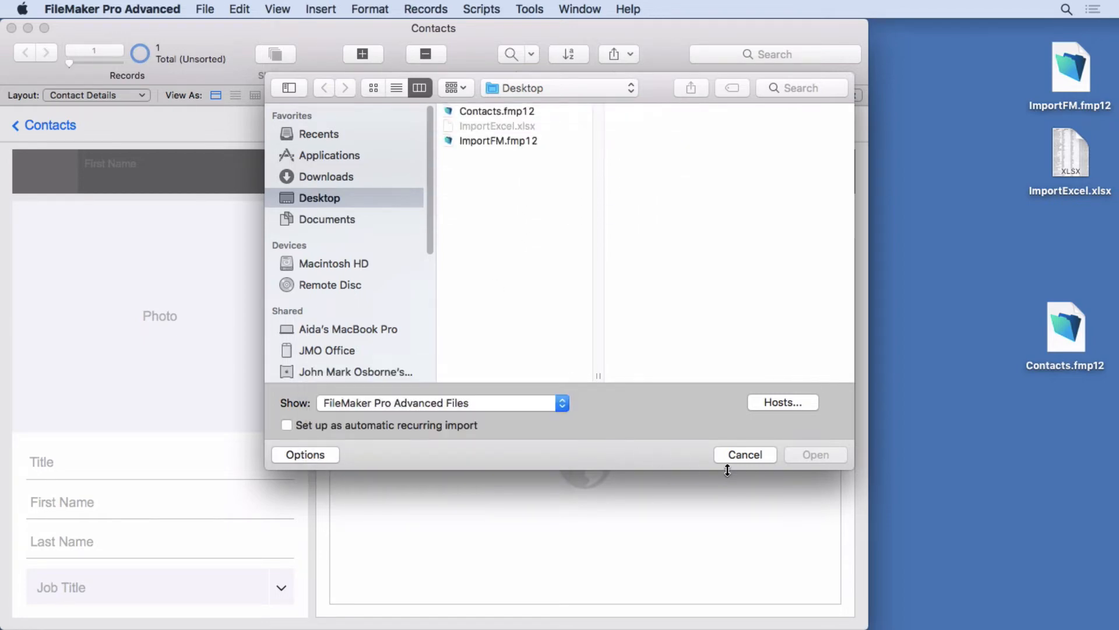
left_click(502, 141)
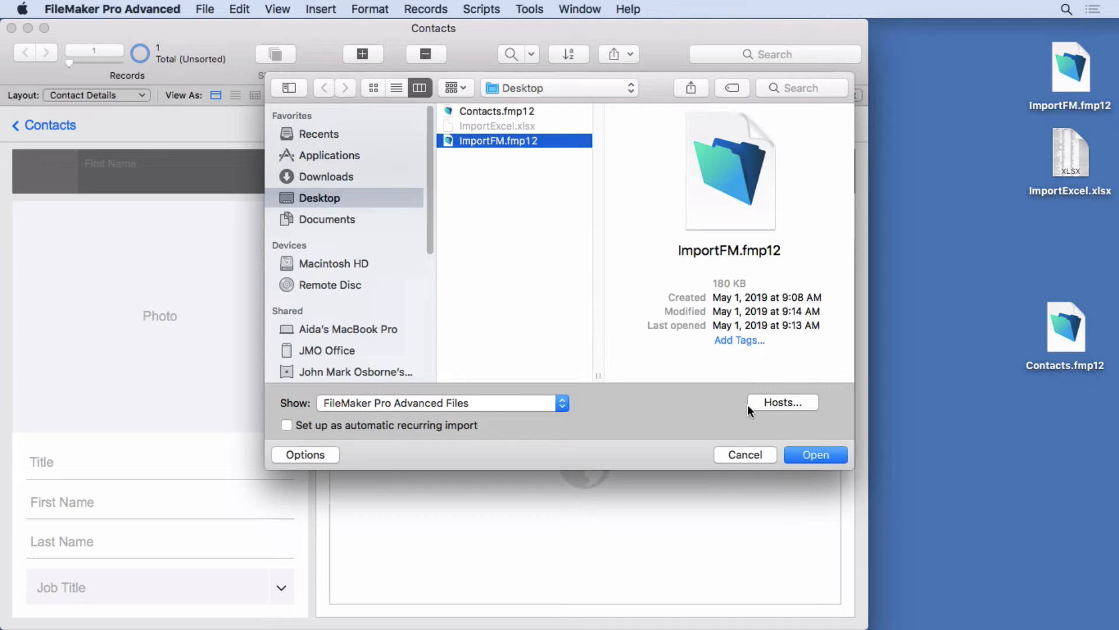
left_click(816, 455)
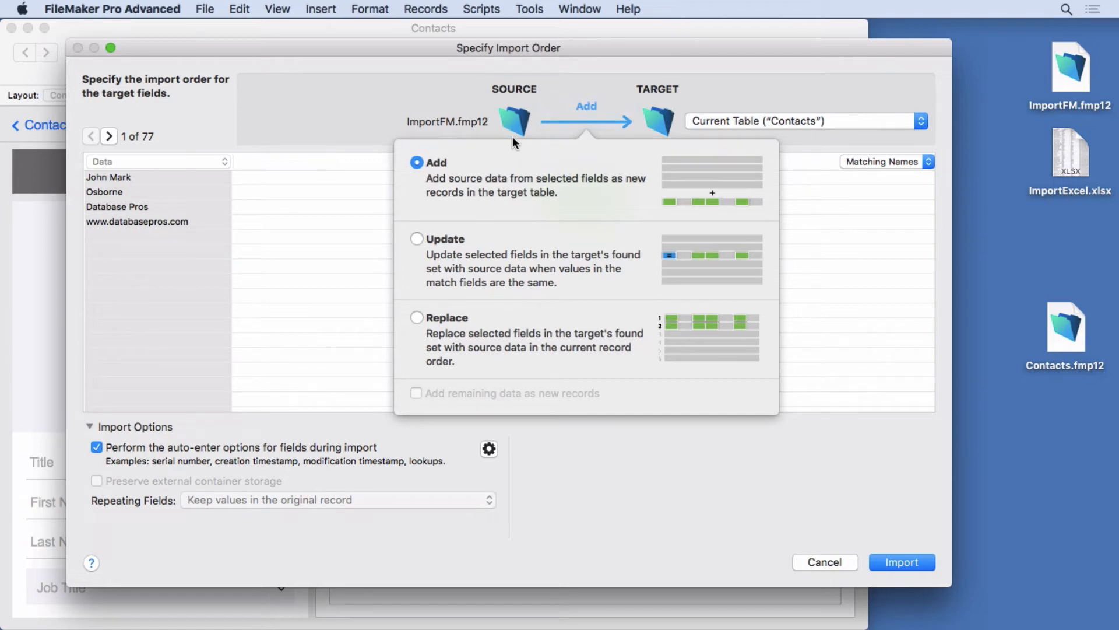
- Review the import action, target table, field order and source record preview options in the import dialog
left_click(359, 108)
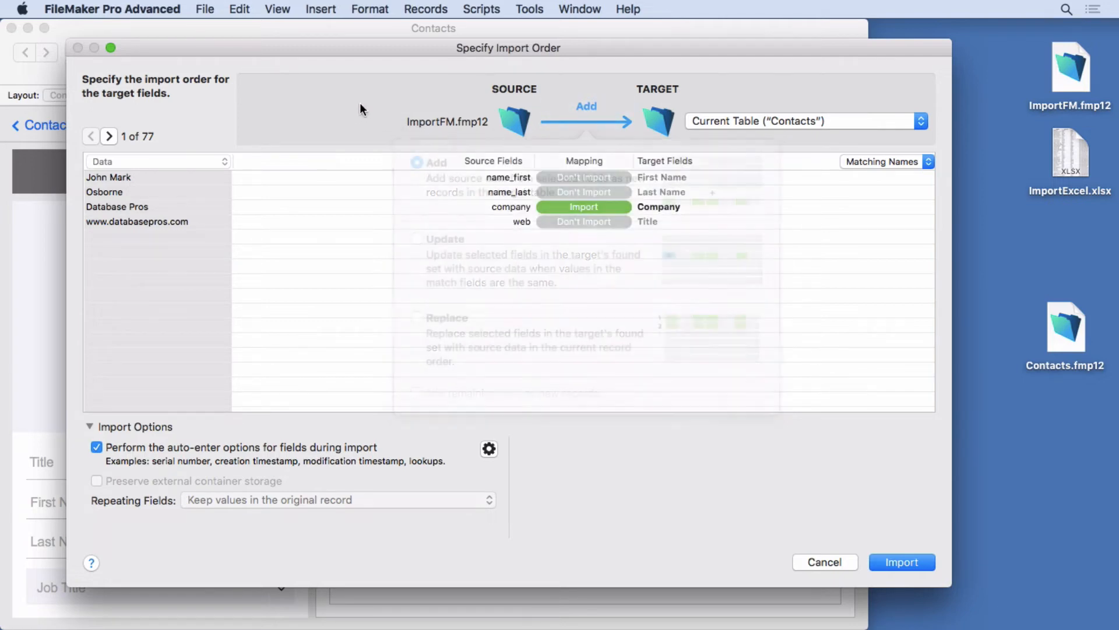
left_click(581, 123)
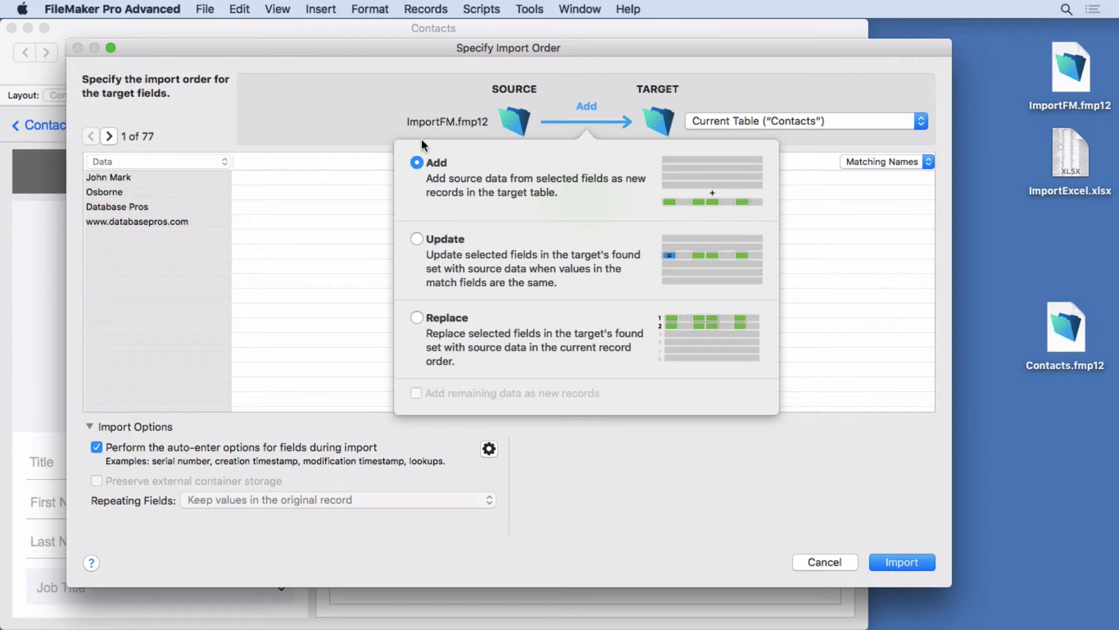
left_click(364, 95)
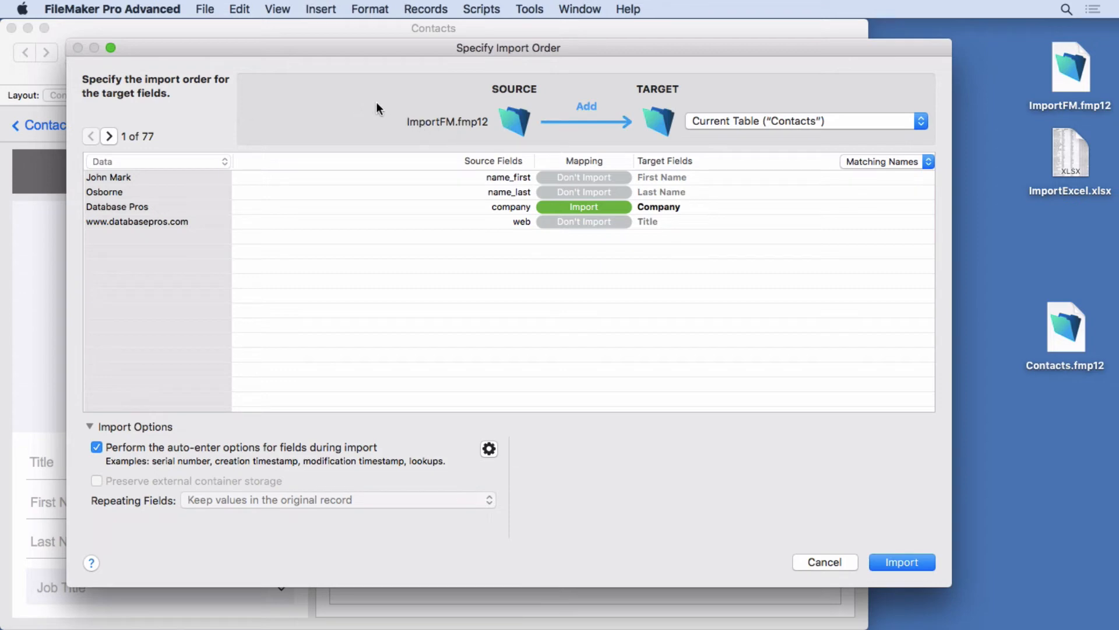
left_click(722, 123)
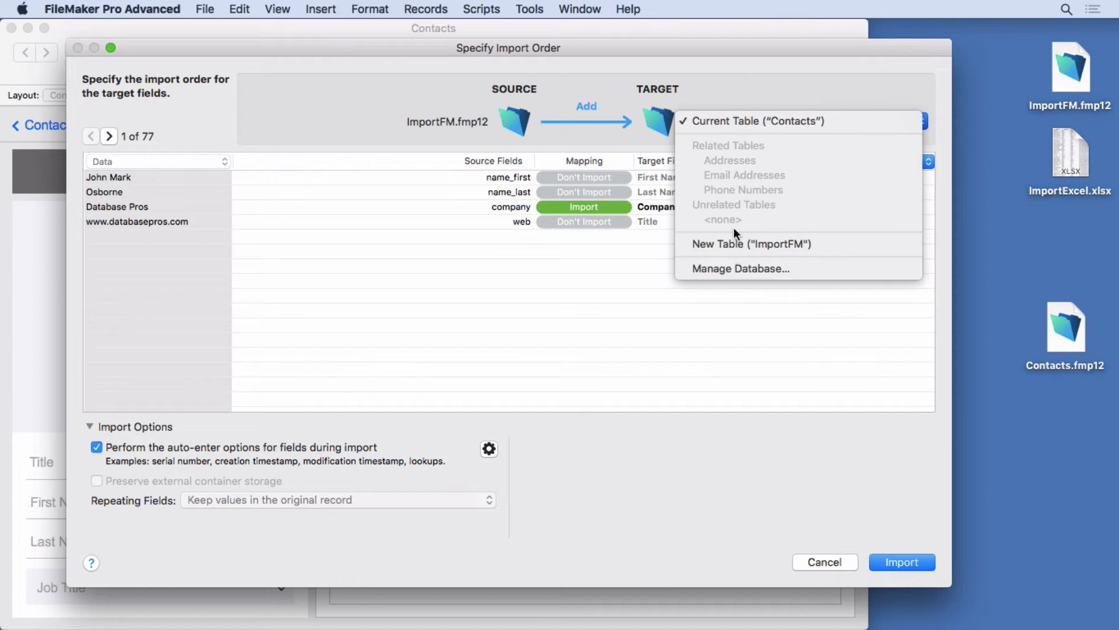
left_click(749, 82)
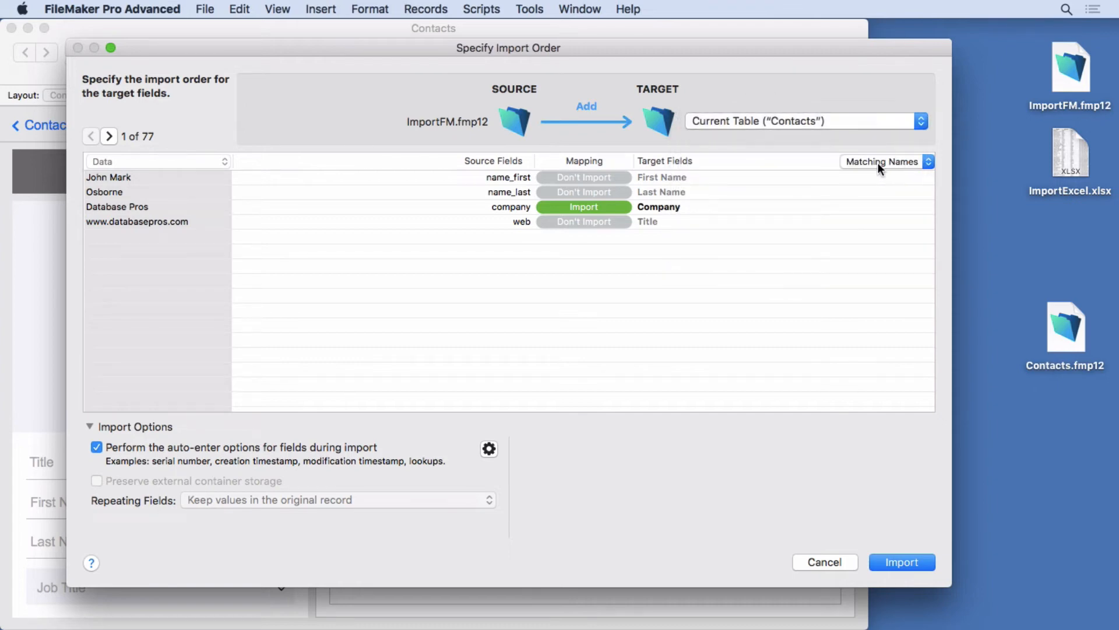
left_click(878, 160)
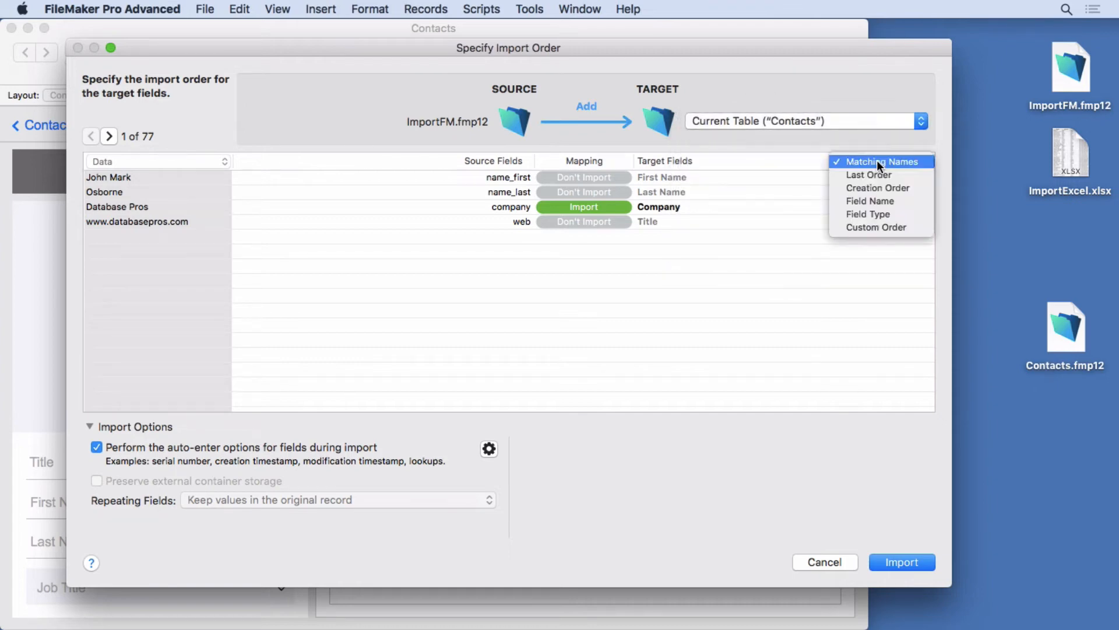
left_click(874, 85)
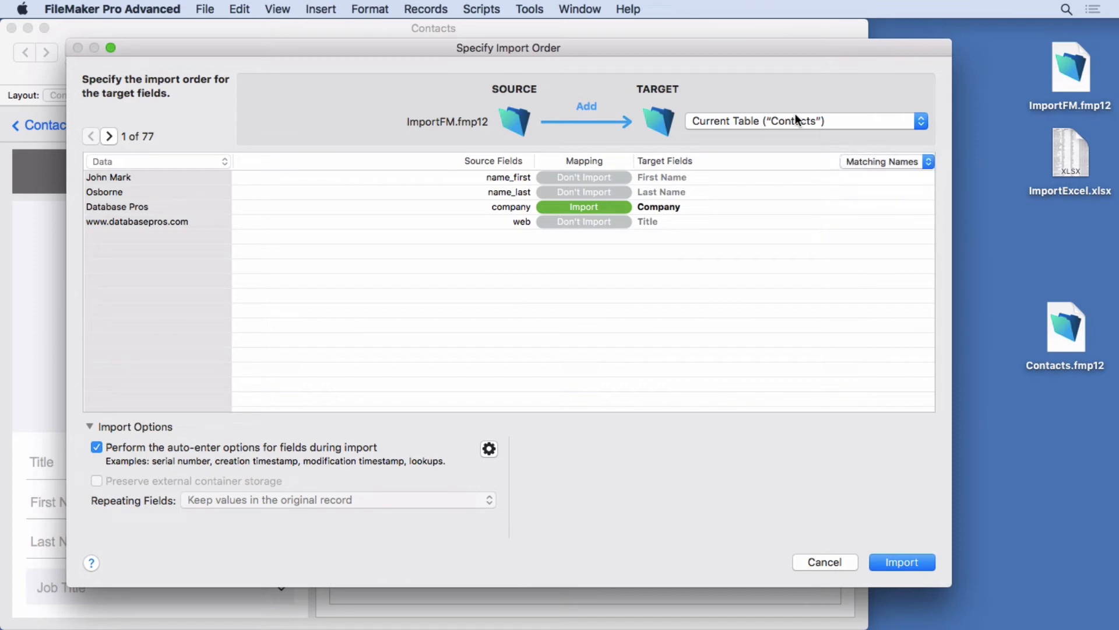
left_click(108, 136)
left_click(91, 136)
left_click(110, 161)
left_click(97, 448)
- Map the name_first source field to First Name and name_last to Last Name as importing target fields
left_click(653, 177)
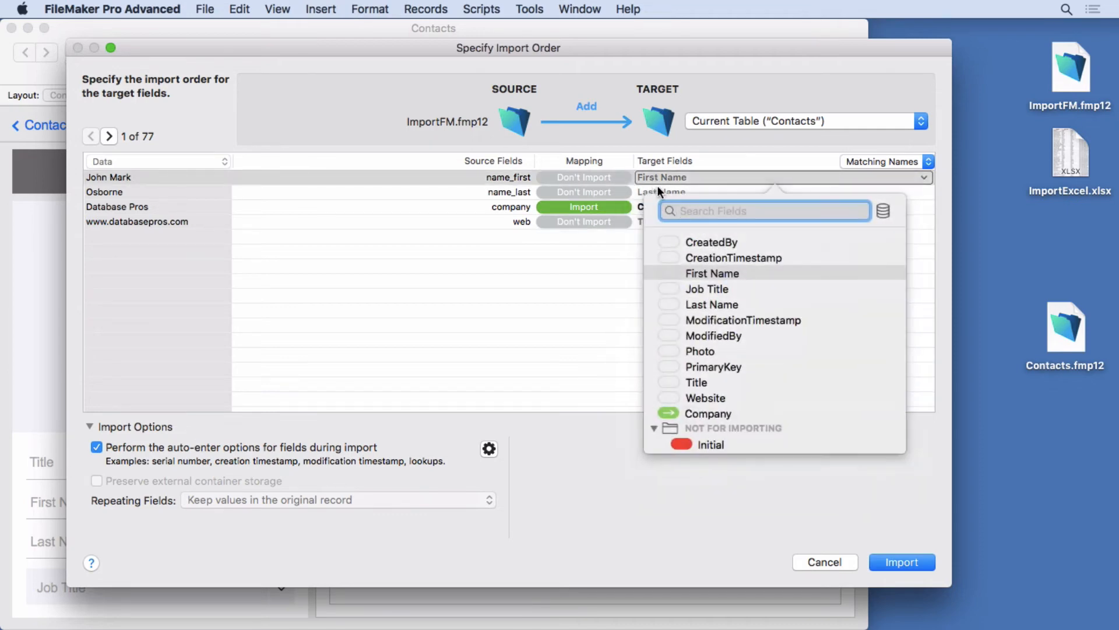
type("name")
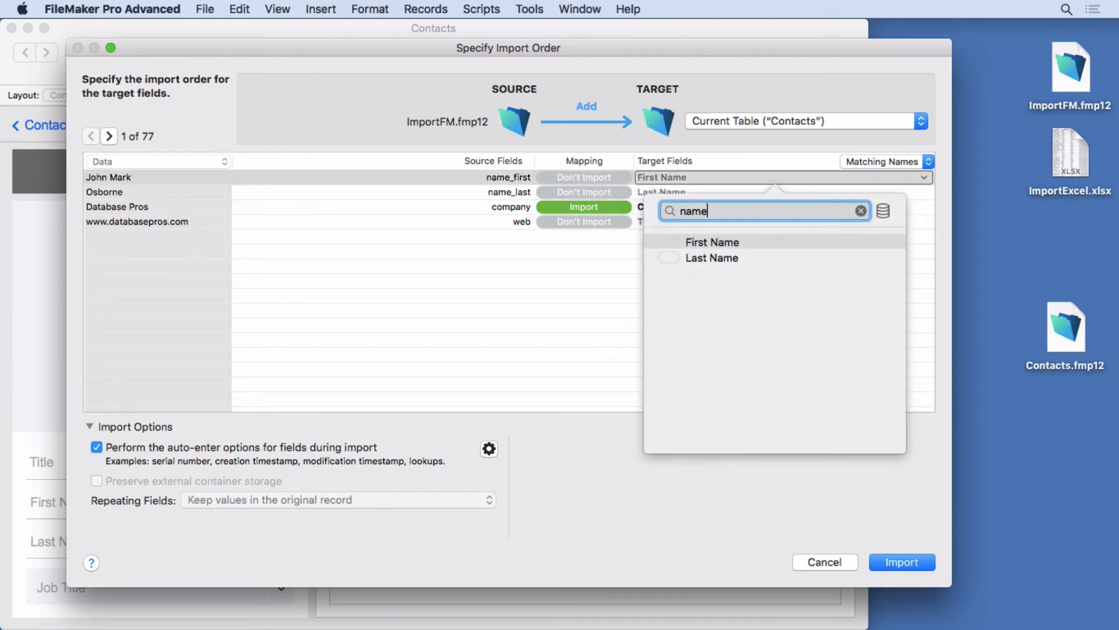
left_click(698, 257)
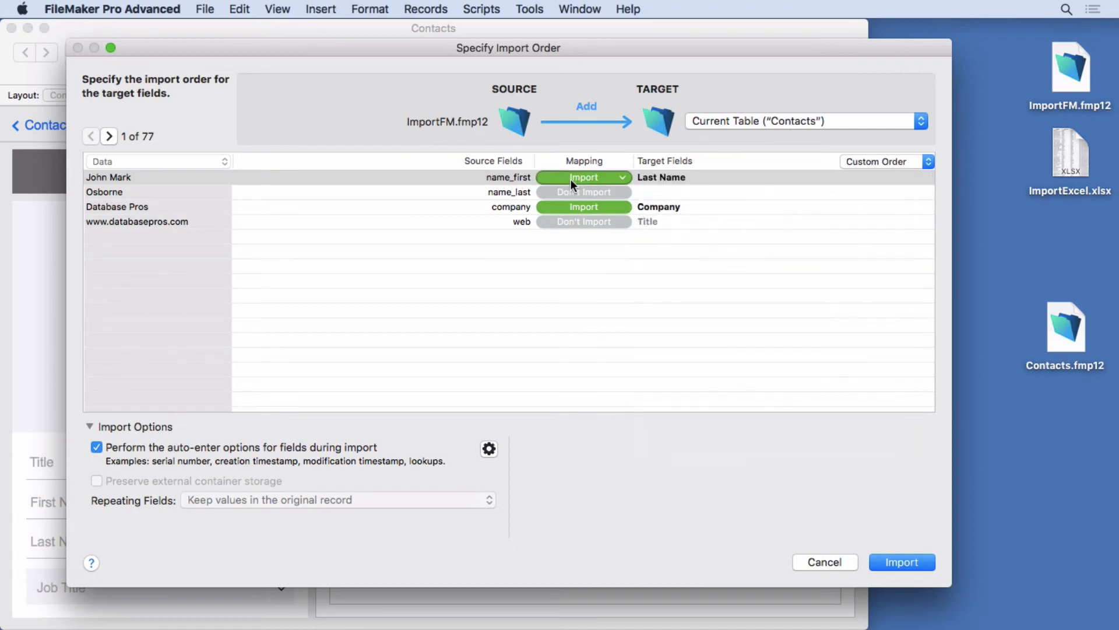
left_click(655, 180)
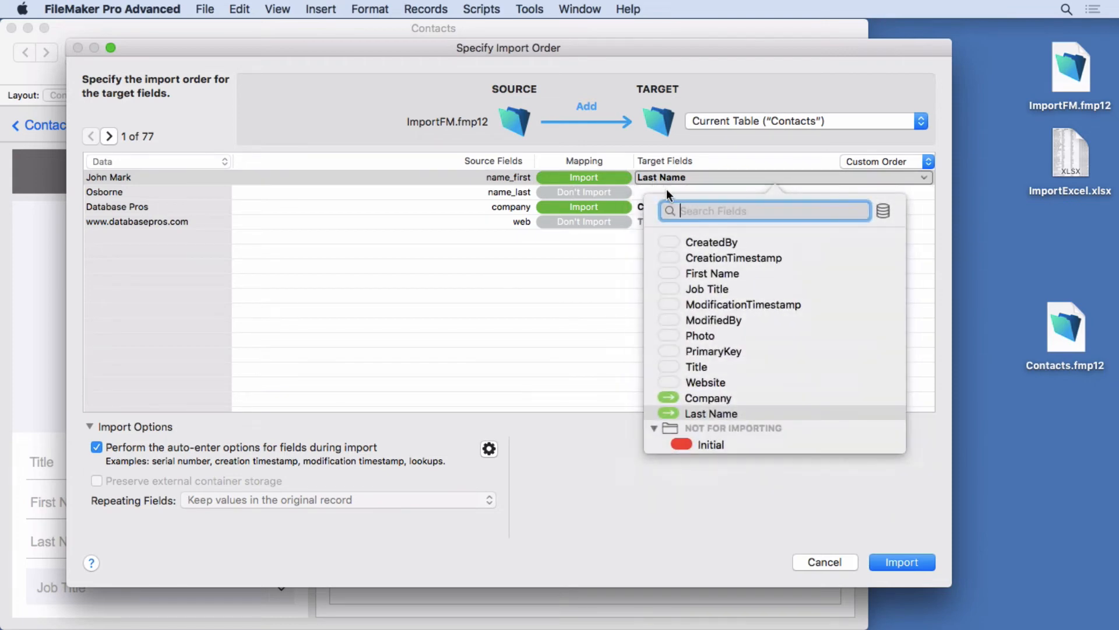
type("name")
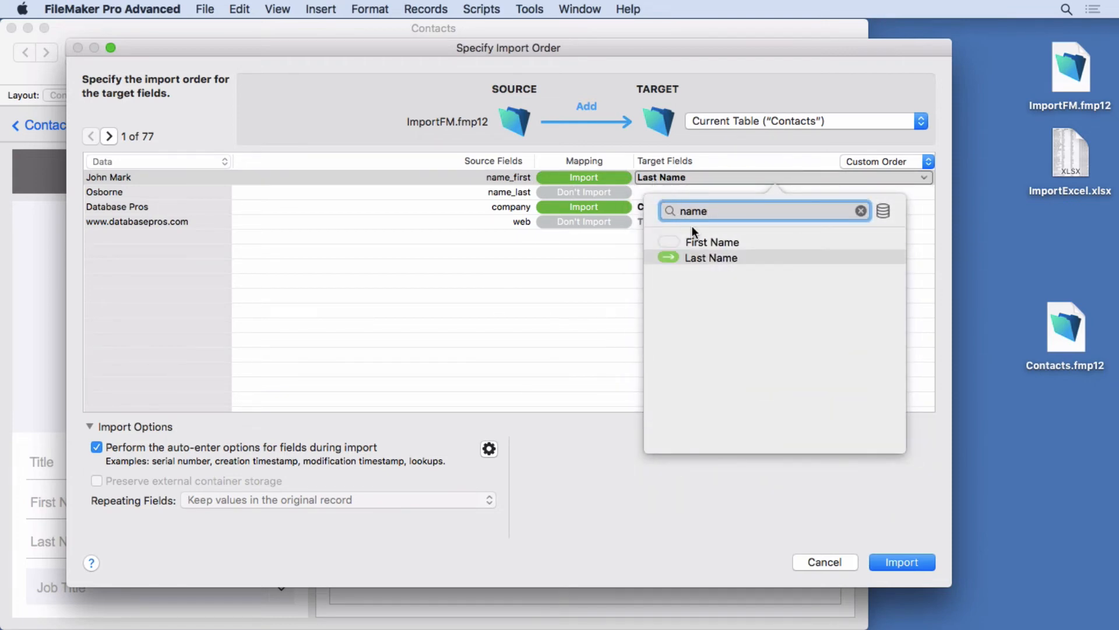
left_click(700, 240)
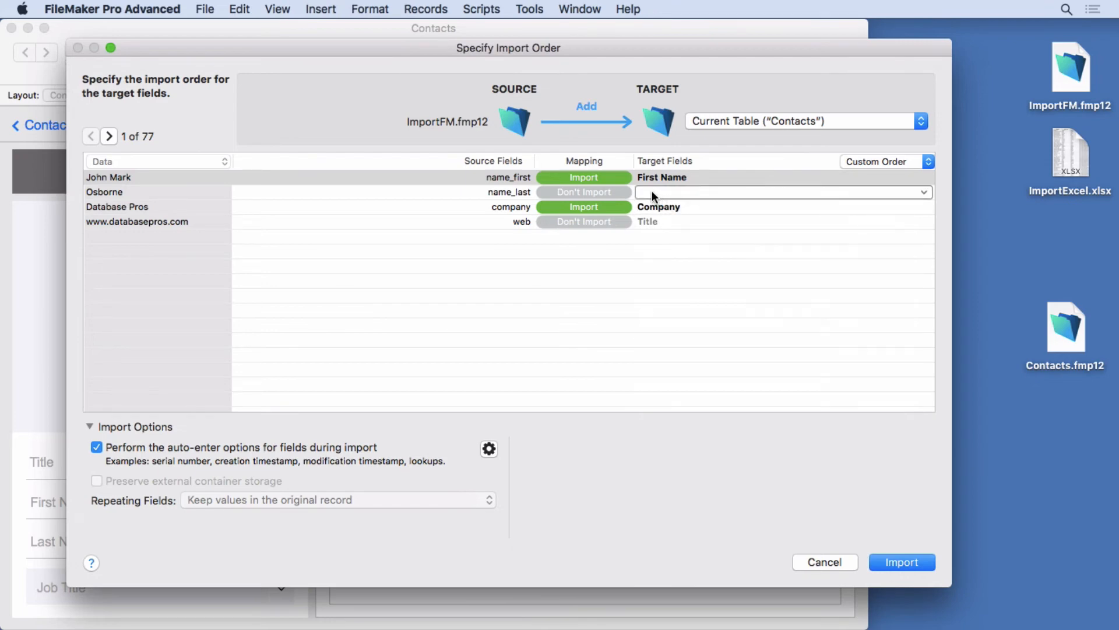
left_click(652, 192)
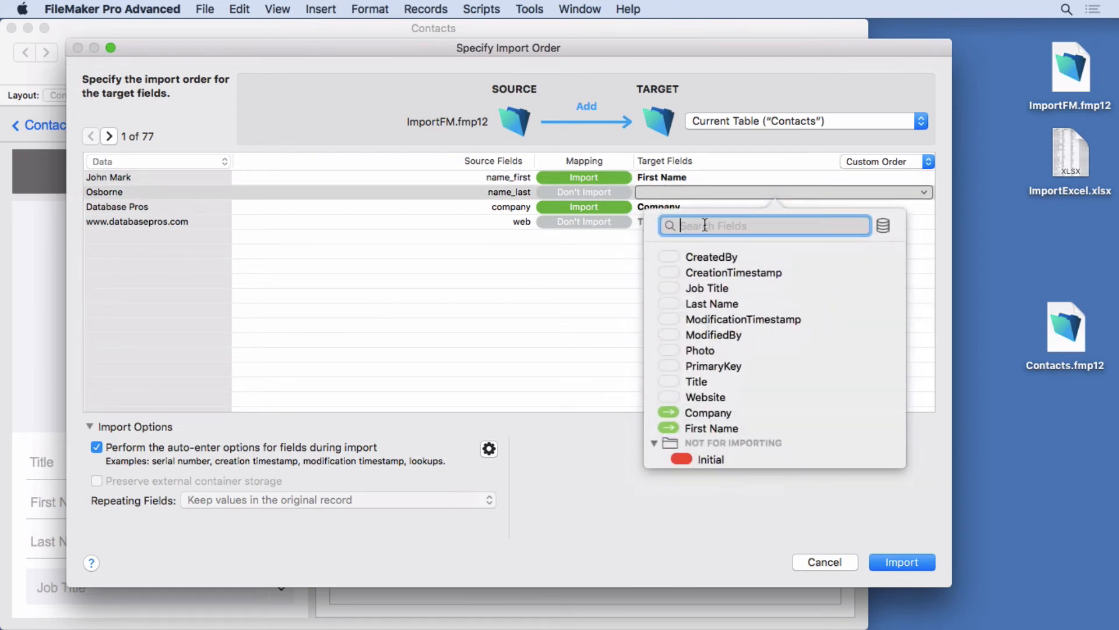
left_click(691, 304)
- Map the web source field to CreatedBy and toggle that field's own auto-enter option
left_click(645, 221)
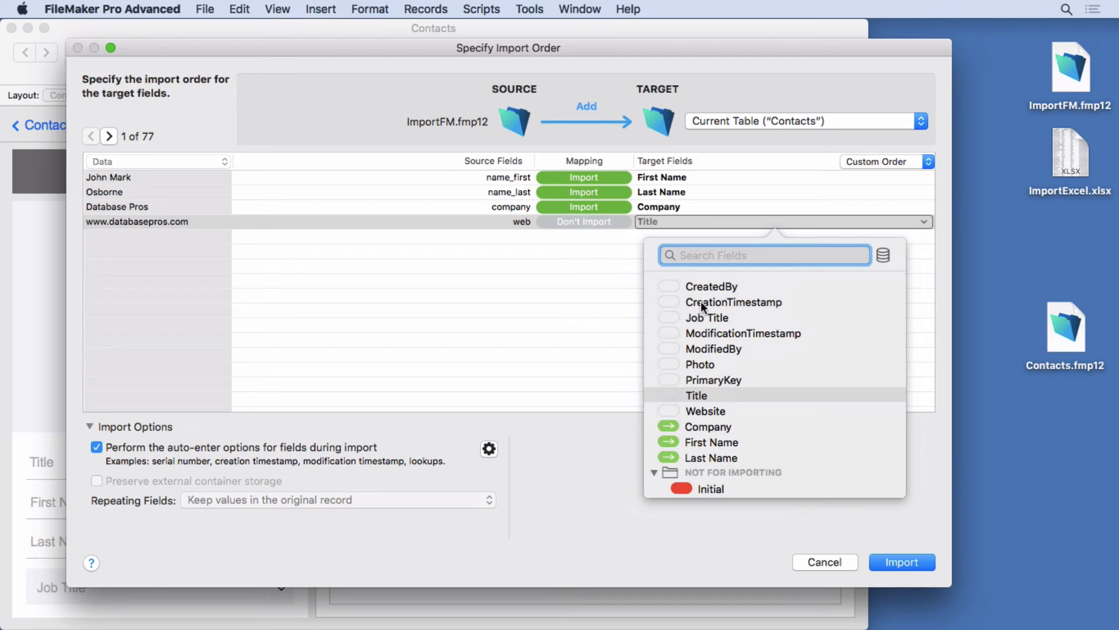
left_click(701, 283)
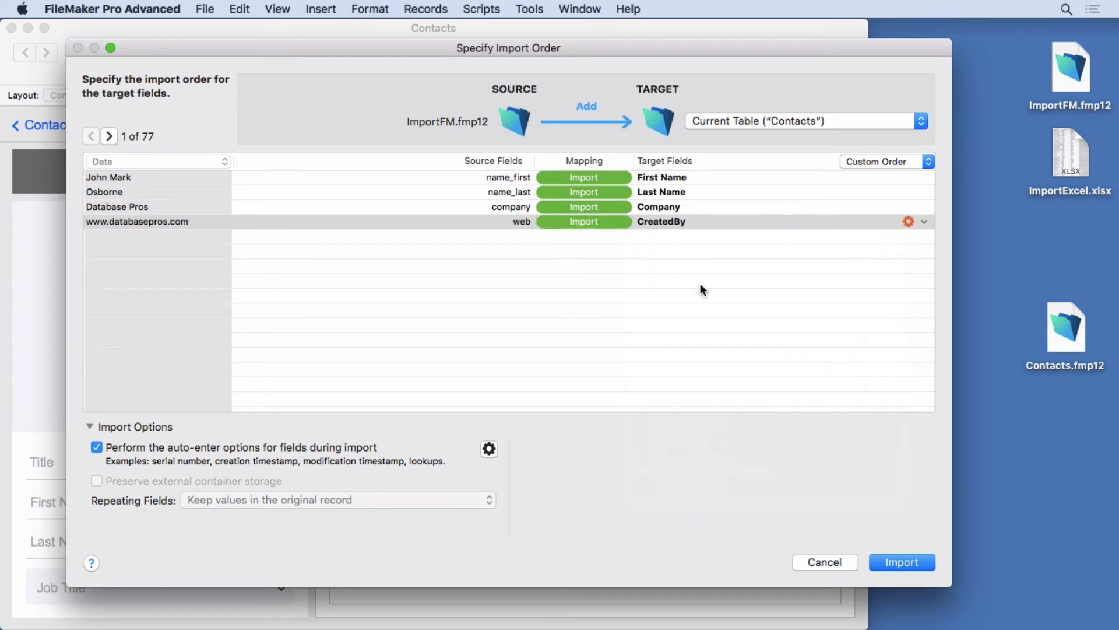
left_click(908, 221)
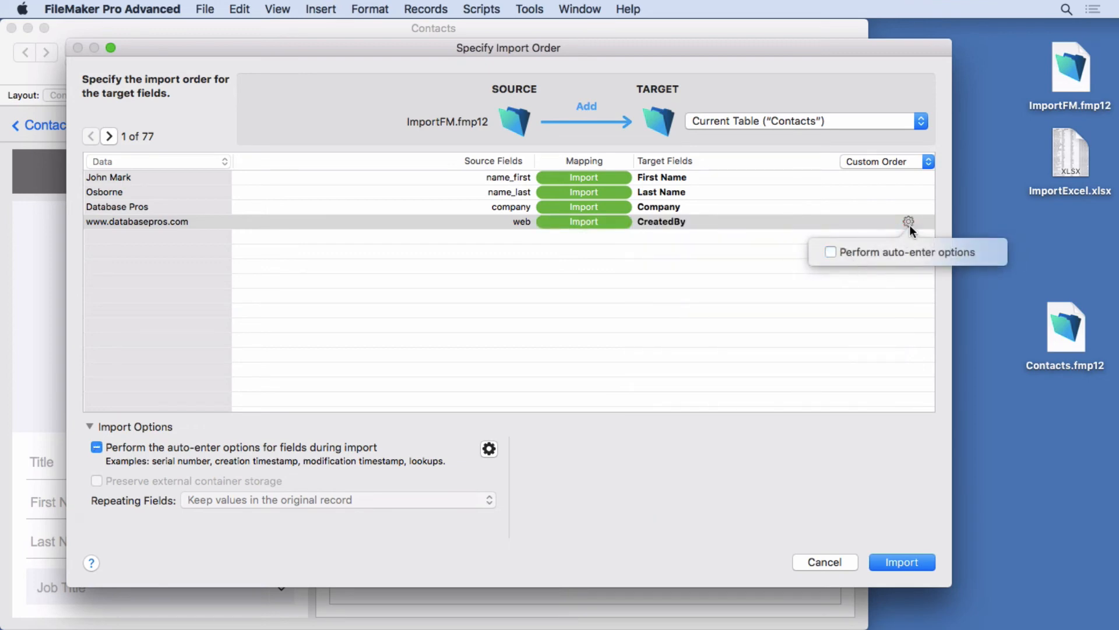
left_click(833, 252)
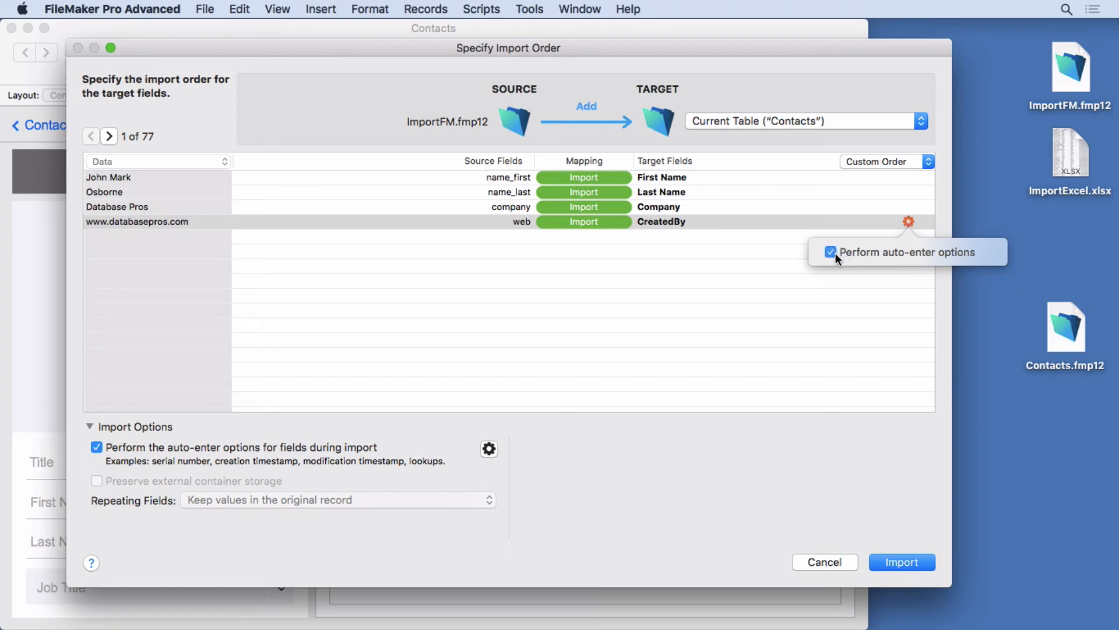
- Map the web source field to the Website target field, run the import and close the summary
left_click(675, 221)
left_click(701, 396)
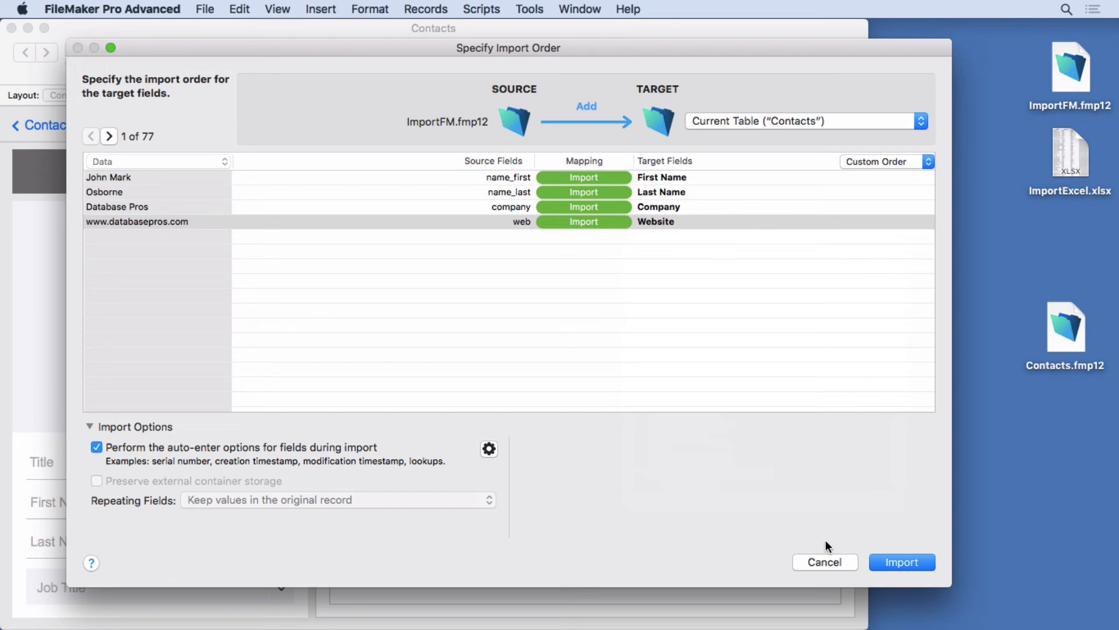
left_click(901, 563)
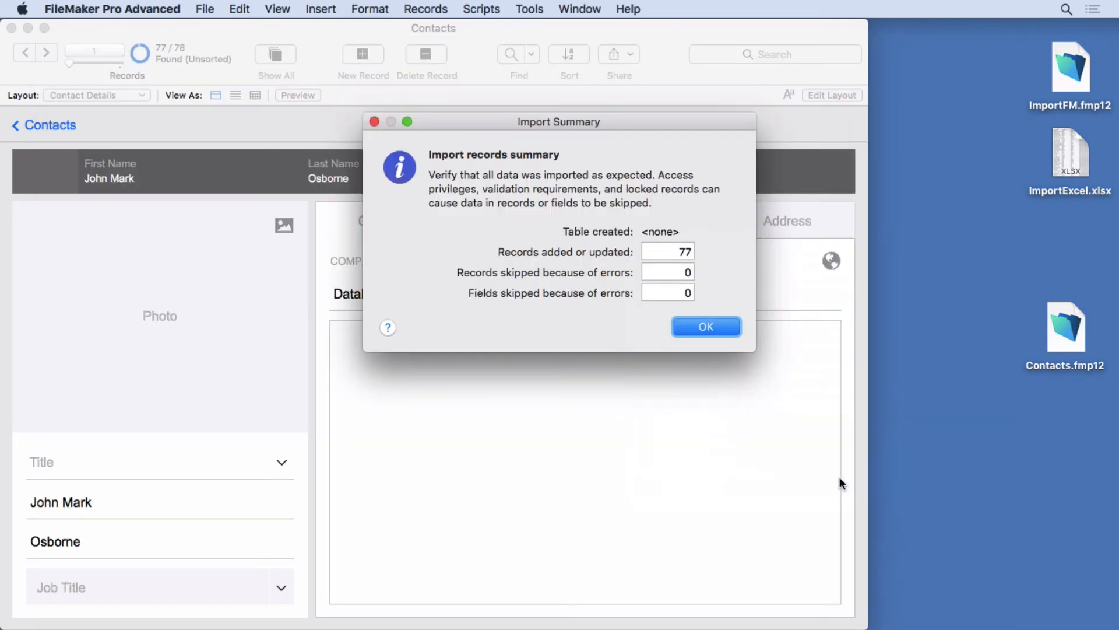
left_click(701, 329)
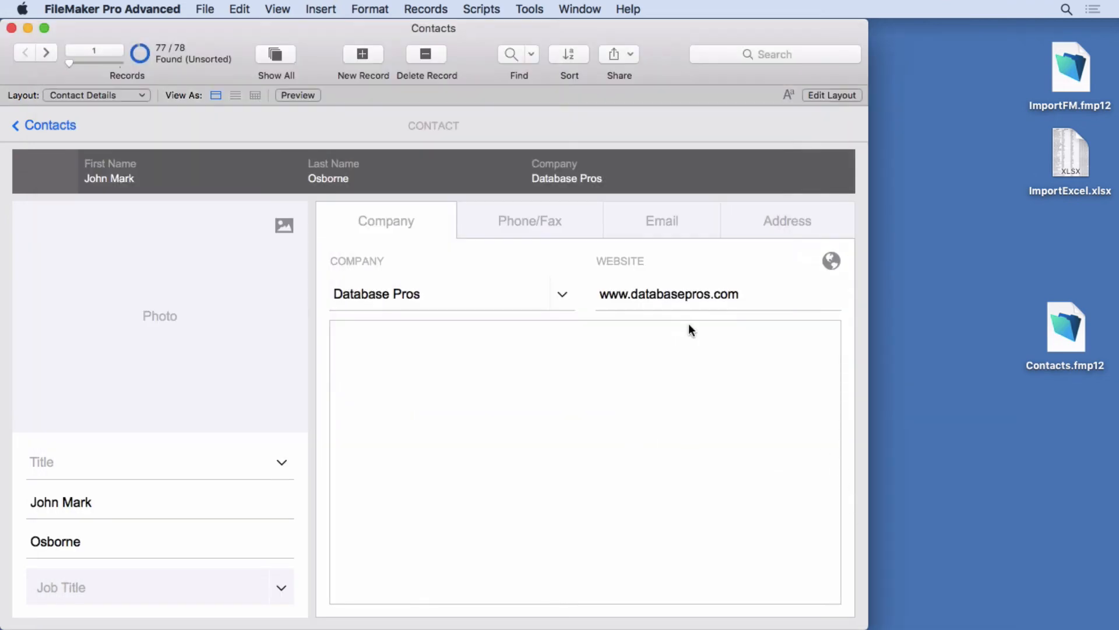
- Start importing records from the ImportExcel.xlsx file, showing all available file types to select it
left_click(205, 9)
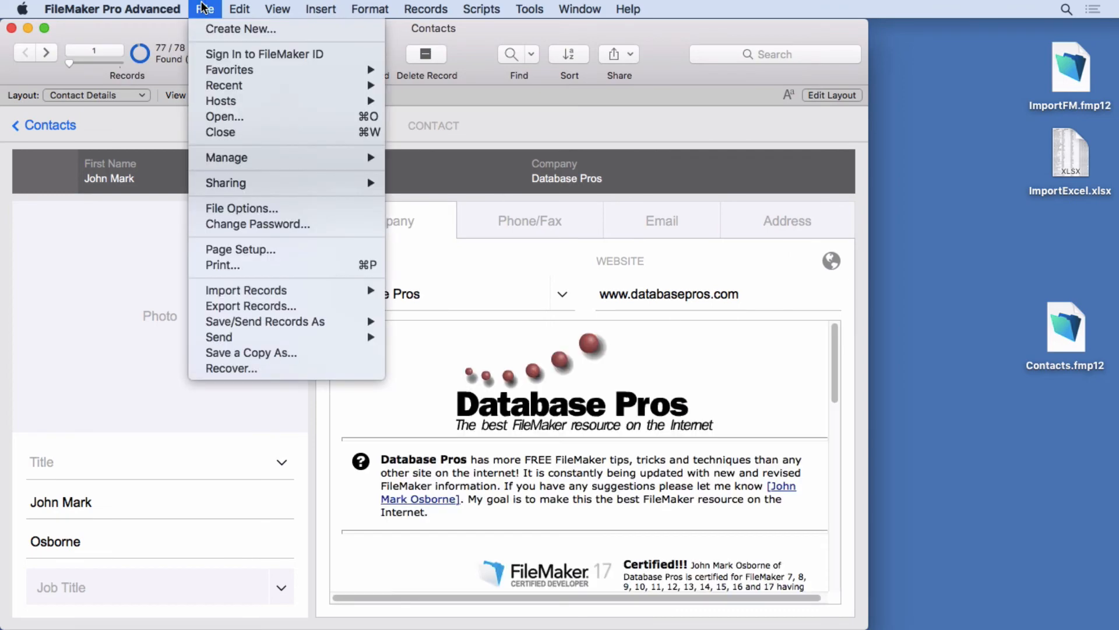
mouse_move(260, 298)
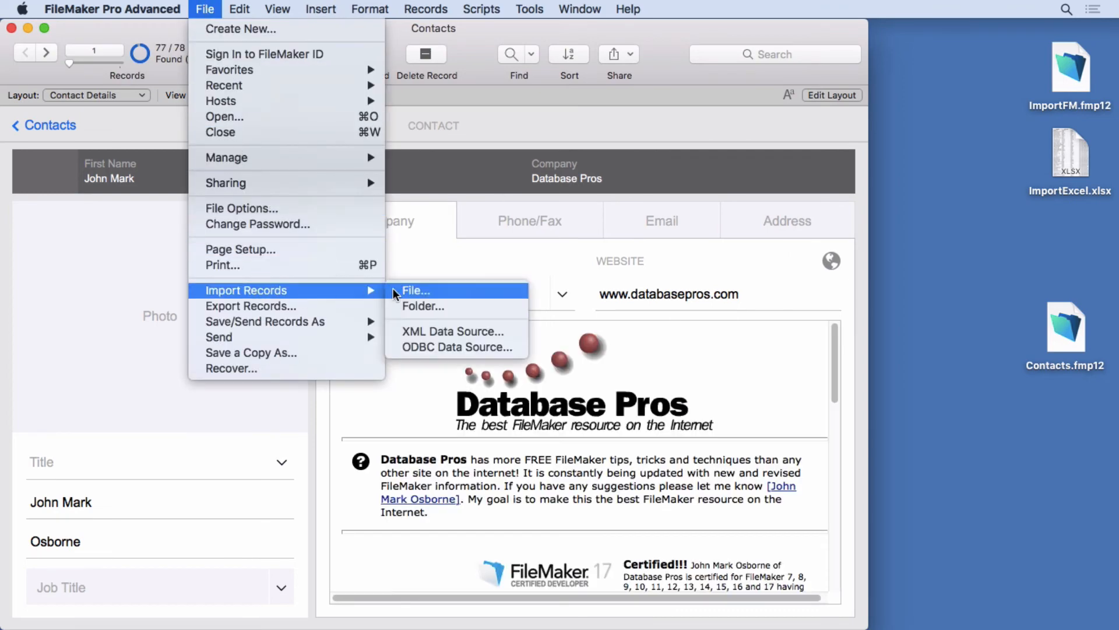
left_click(410, 291)
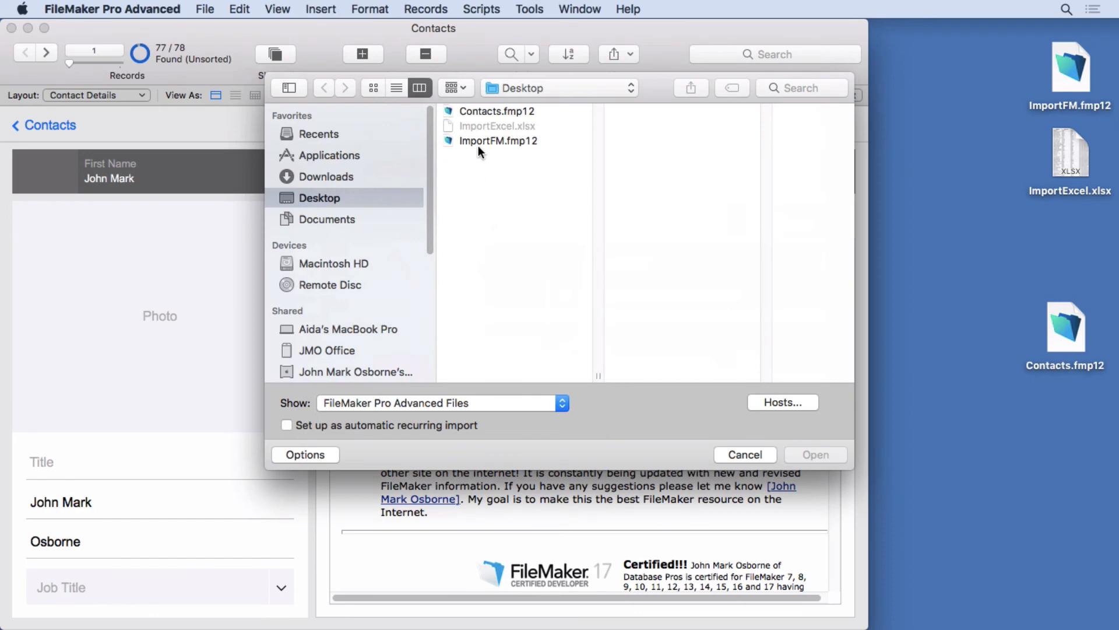
left_click(401, 402)
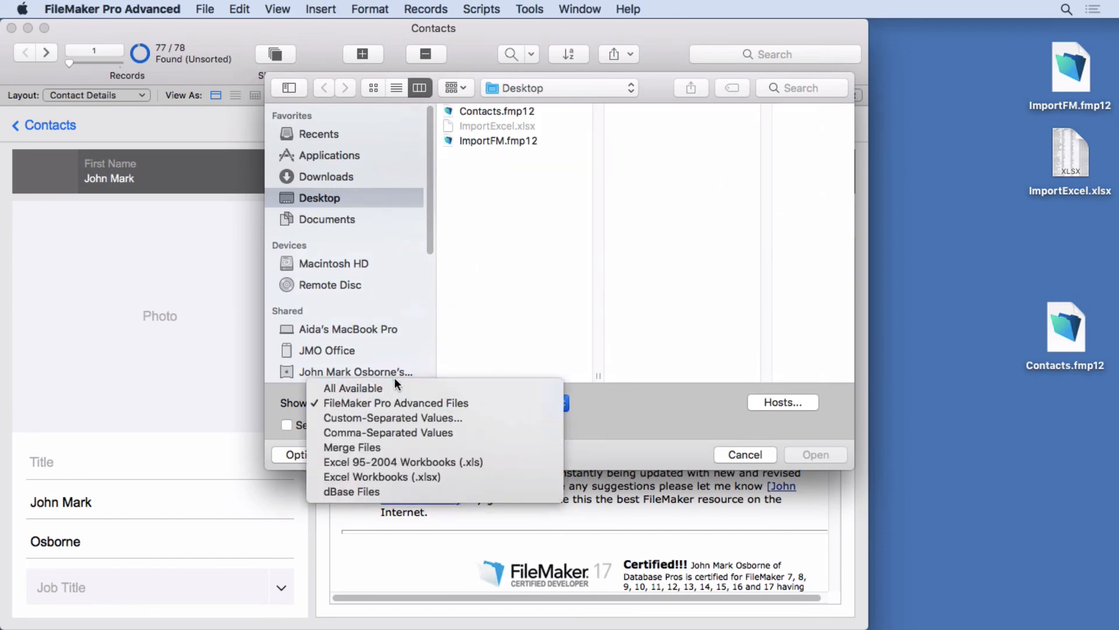
left_click(394, 387)
left_click(490, 125)
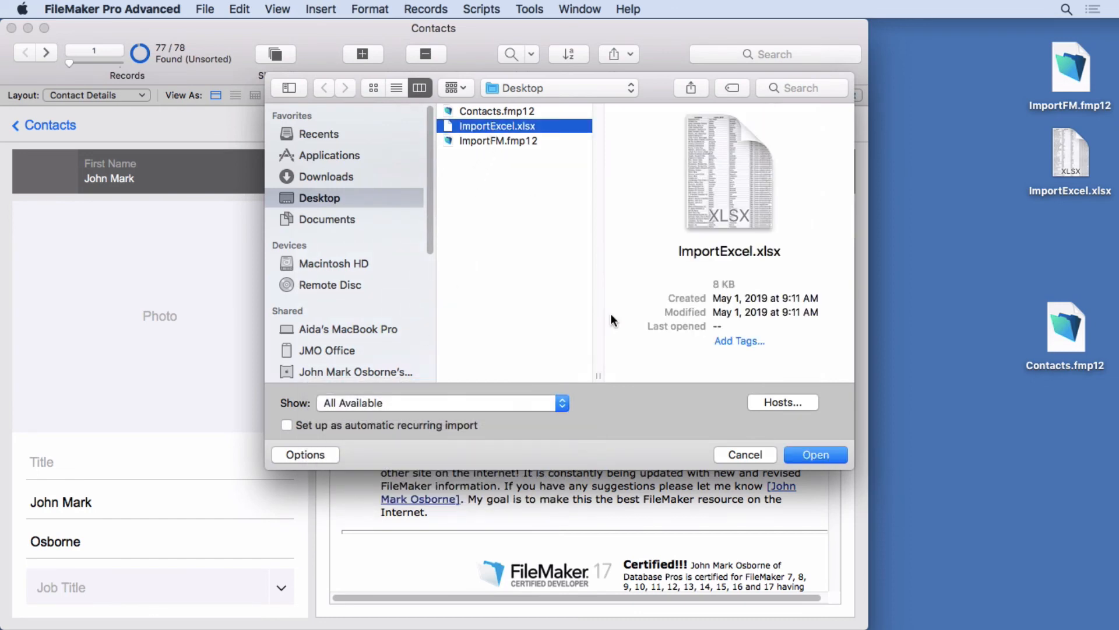
left_click(794, 453)
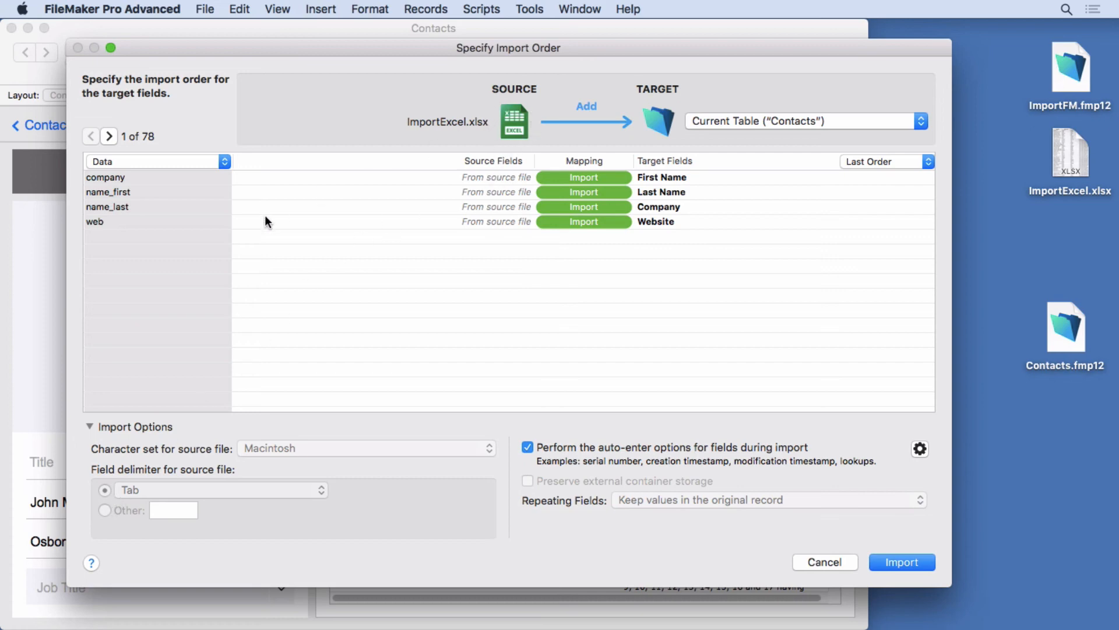
- Page through the source records and review the first-row option for field names versus data, keeping Data
left_click(110, 135)
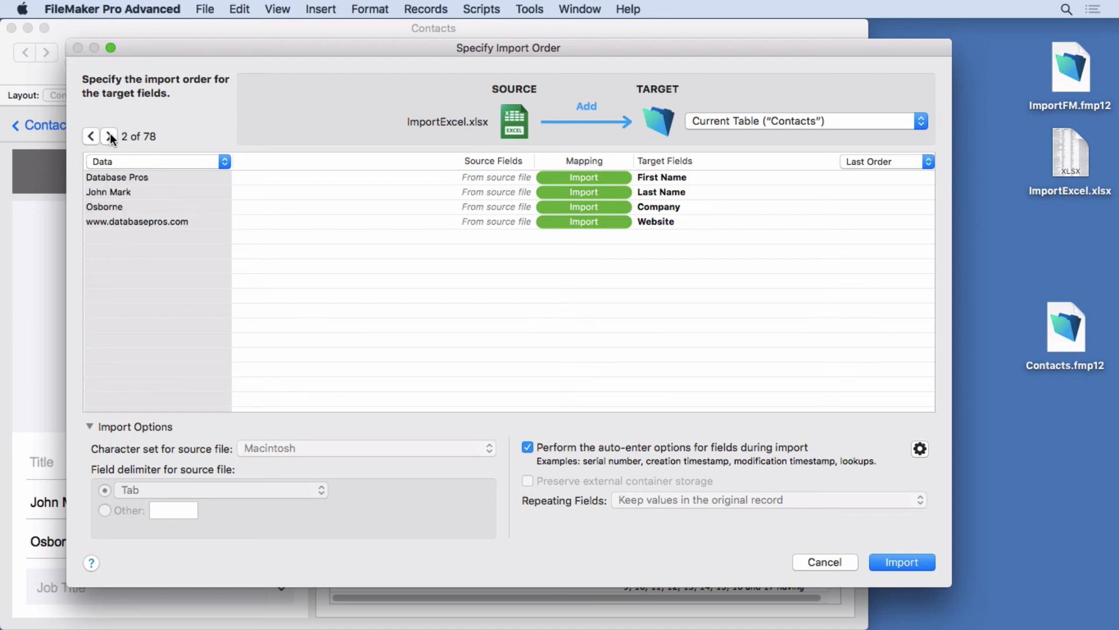
left_click(110, 135)
left_click(93, 136)
left_click(93, 137)
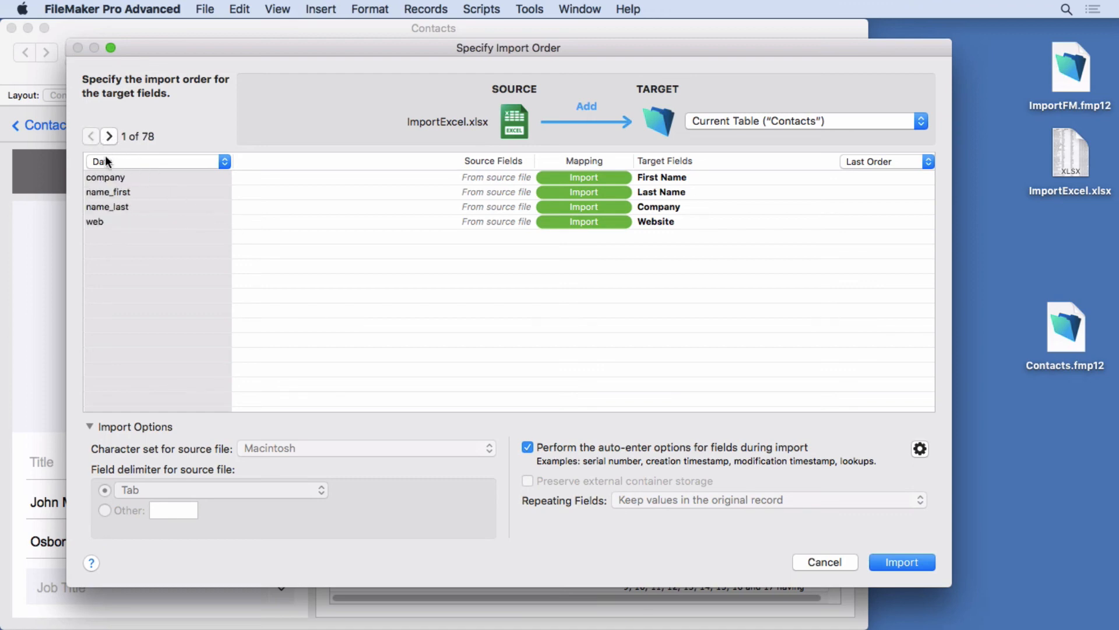
left_click(113, 161)
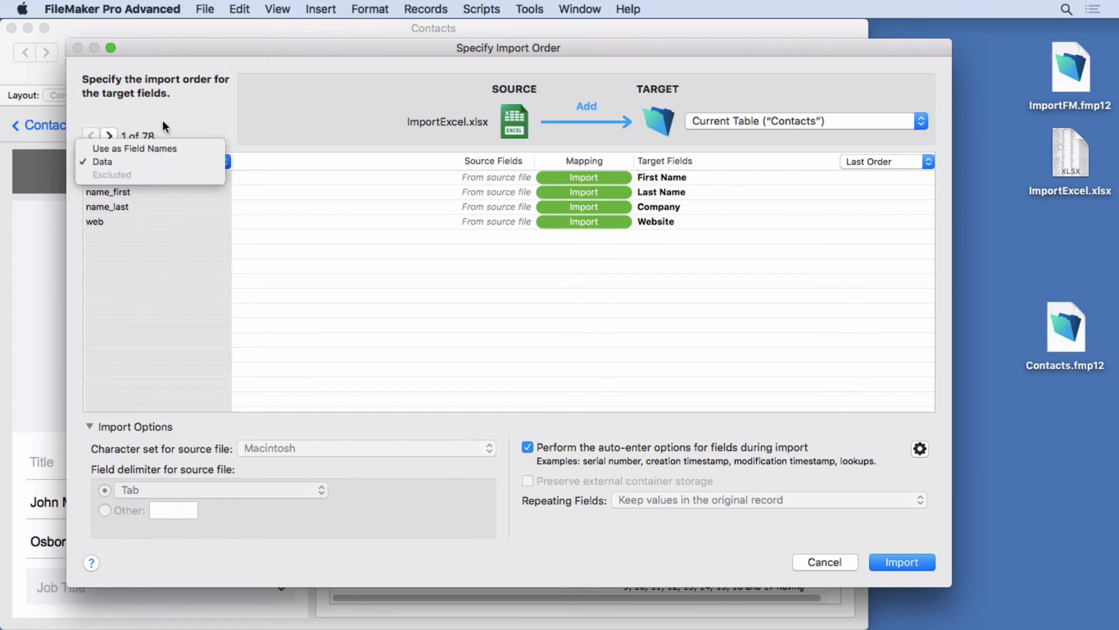
left_click(148, 131)
left_click(110, 135)
left_click(111, 163)
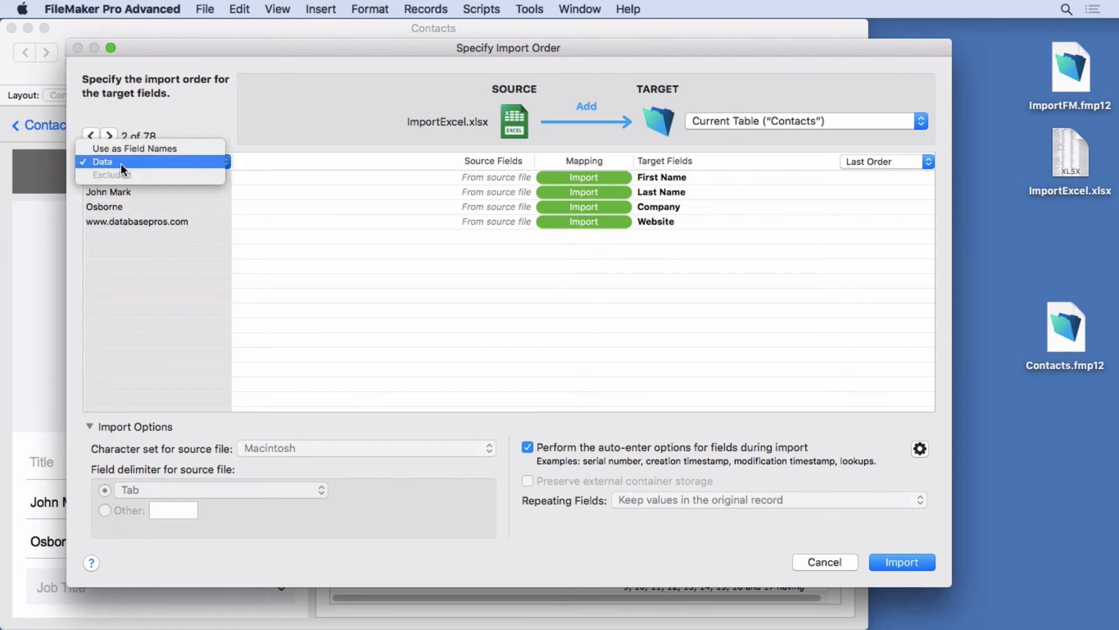
left_click(155, 124)
left_click(110, 136)
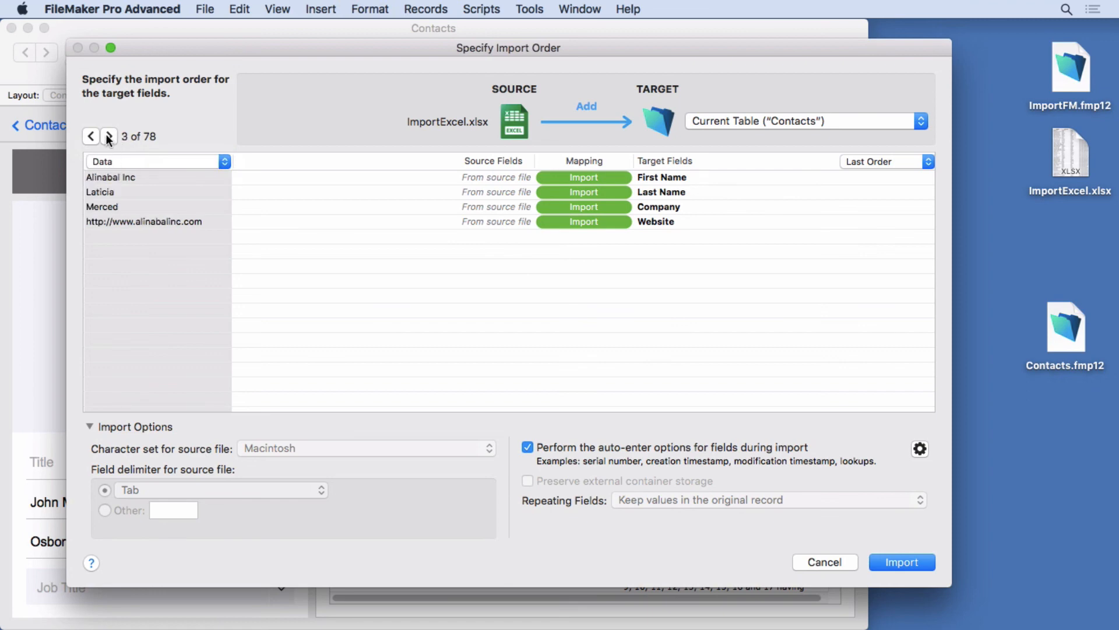
left_click(91, 136)
left_click(91, 136)
left_click(111, 162)
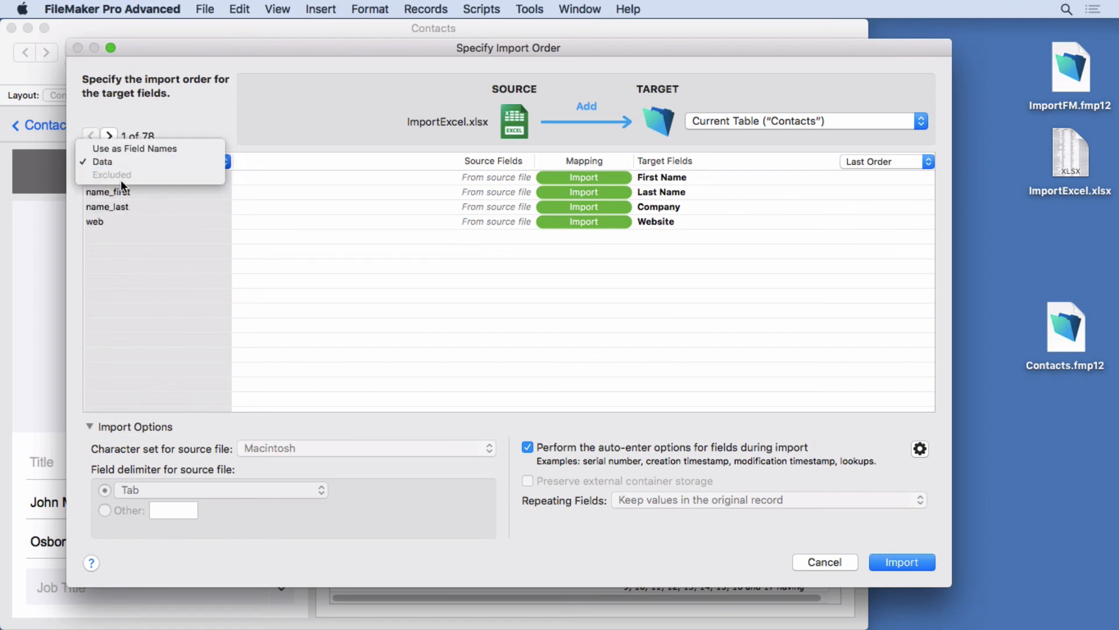
left_click(125, 161)
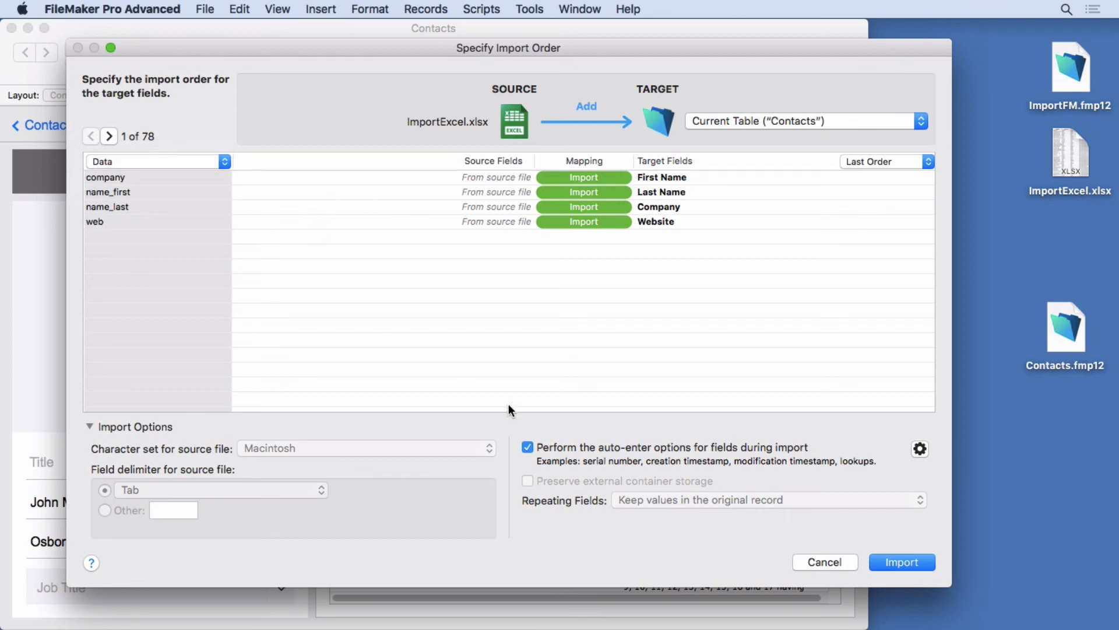
- Map the web source field to the CreatedBy target field
mouse_move(844, 208)
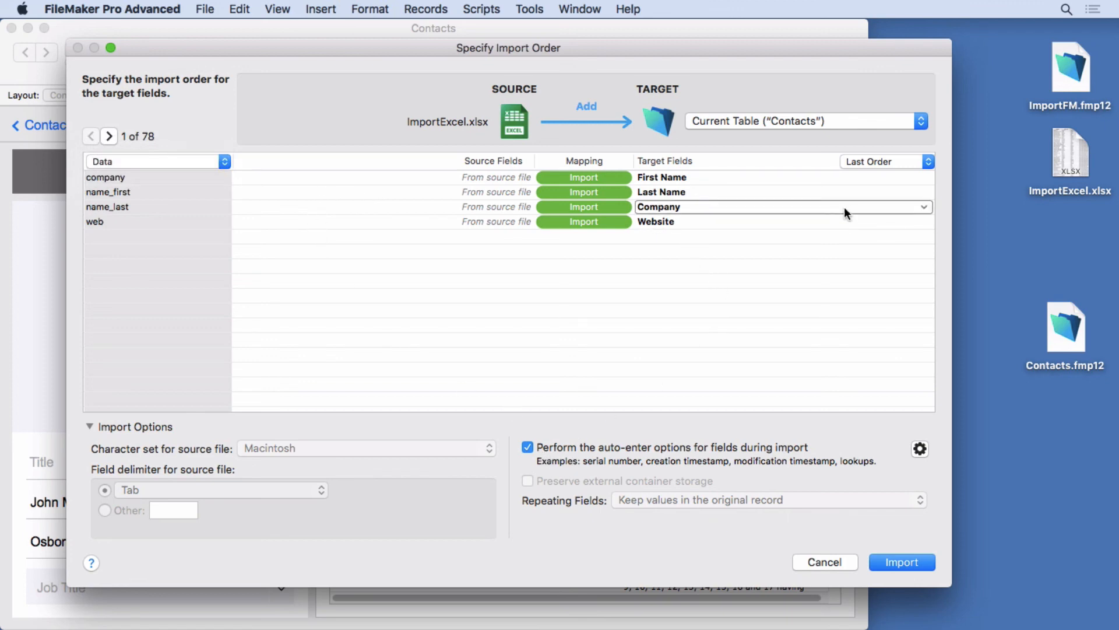
left_click(892, 207)
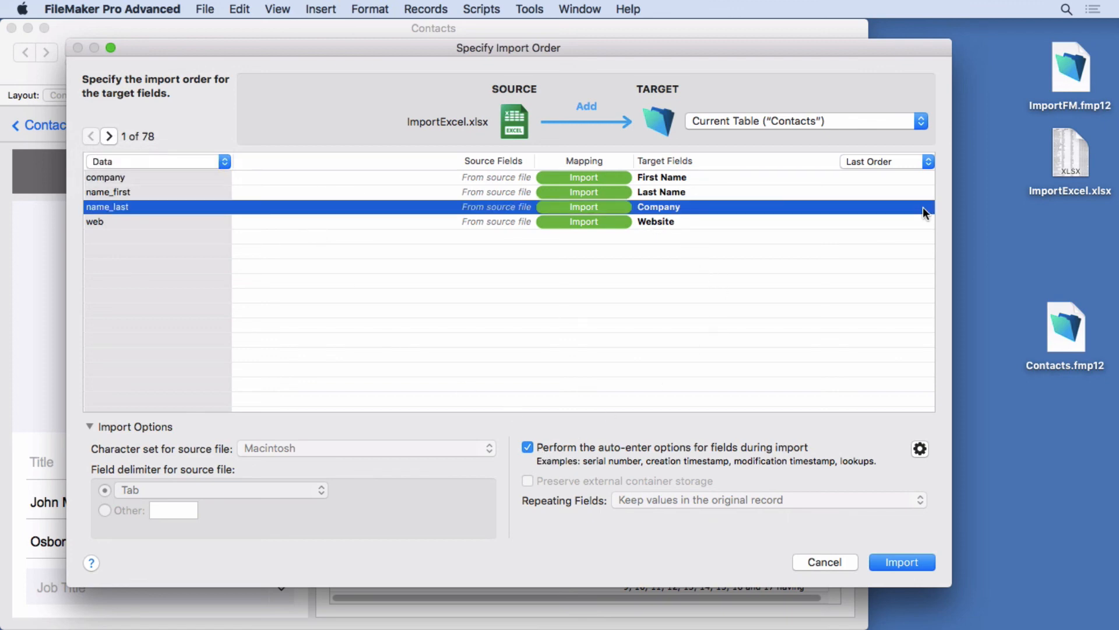
left_click(674, 220)
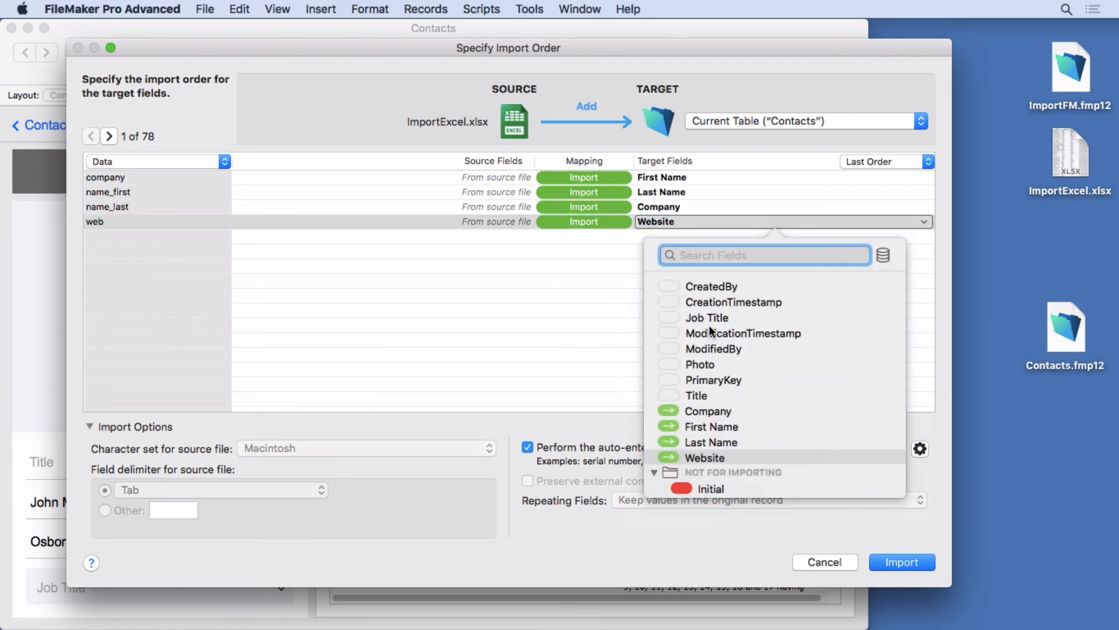
left_click(713, 285)
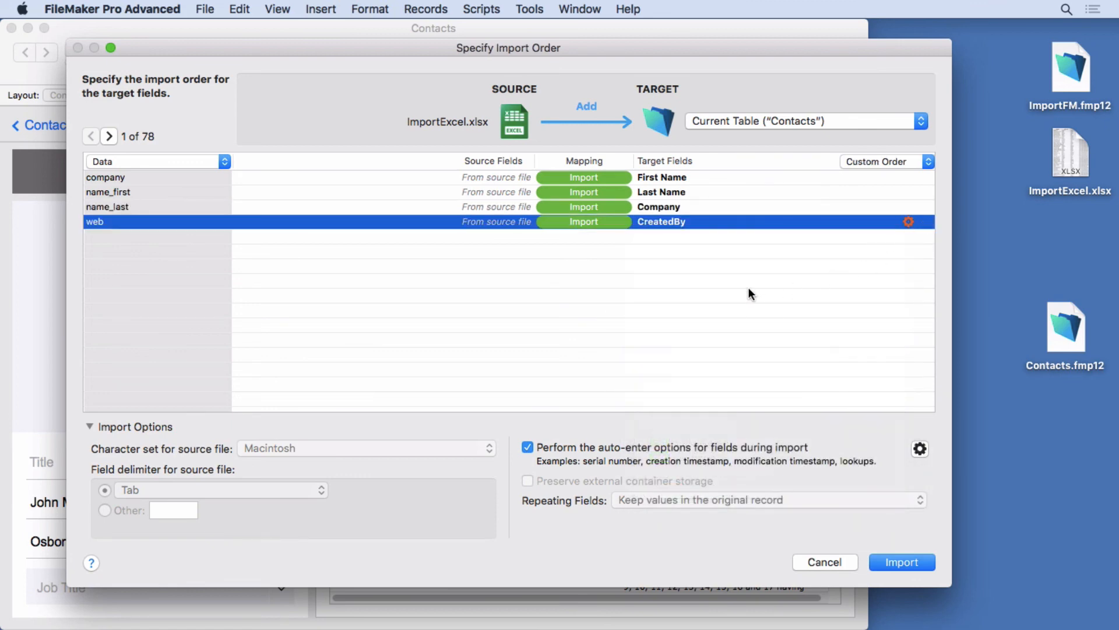